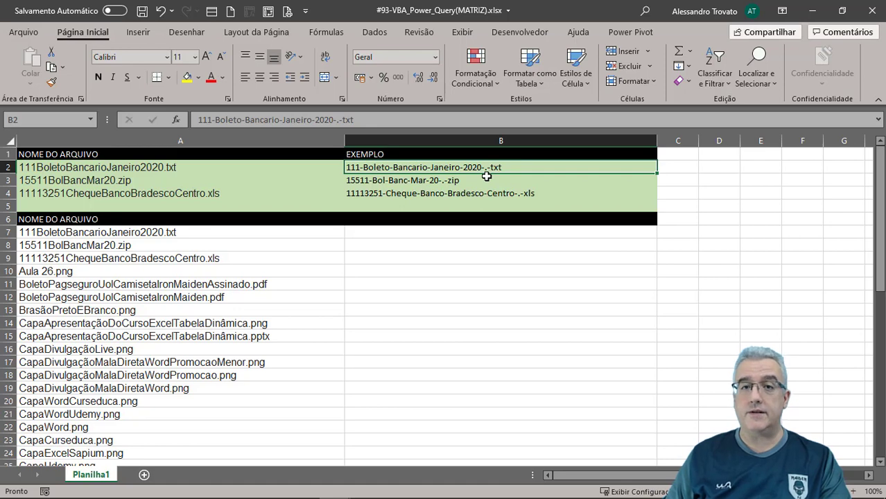
- Convert the NOME DO ARQUIVO list in A6:A51 into a table with headers
left_click(422, 219)
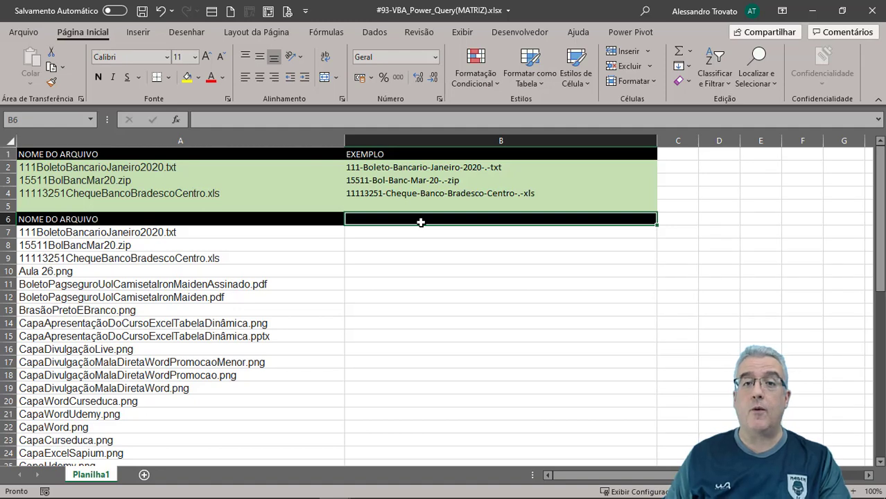
left_click(90, 218)
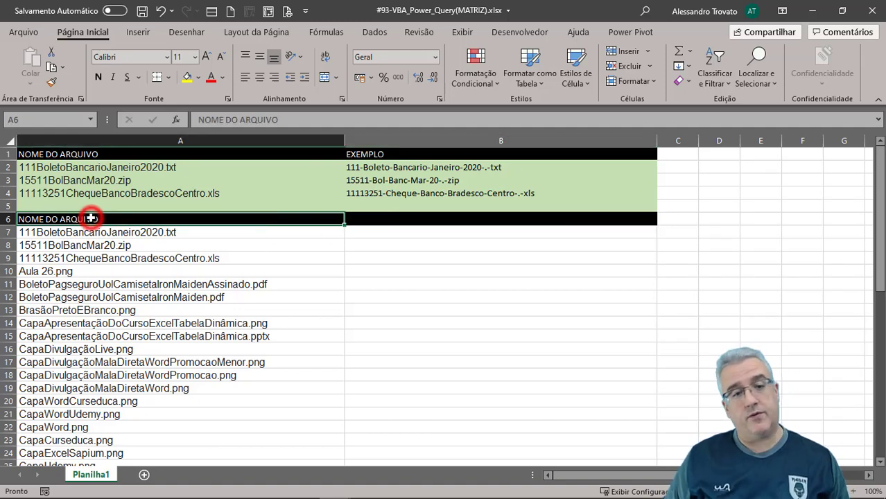
key("ctrl+shift+Down")
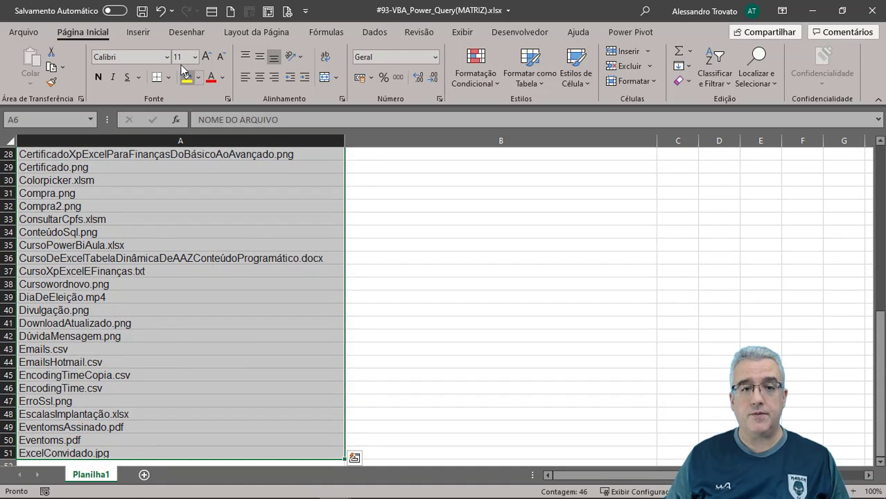
left_click(138, 33)
left_click(127, 62)
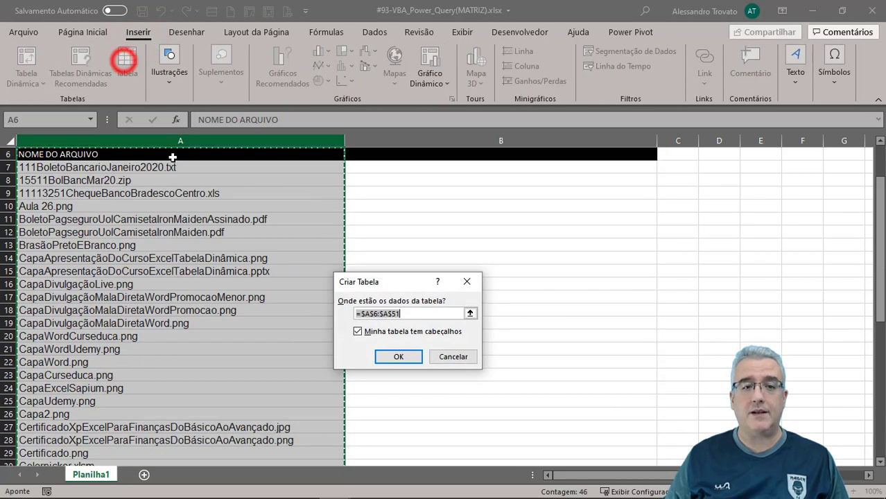
left_click(399, 356)
scroll(283, 317, "up", 2)
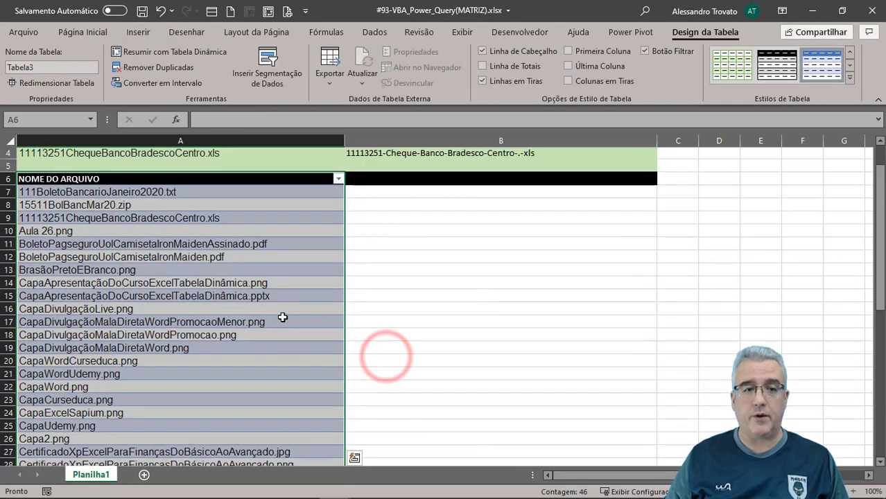
- Rename the new file-name table as NomeArquivos
left_click(362, 278)
left_click(222, 247)
left_click(192, 221)
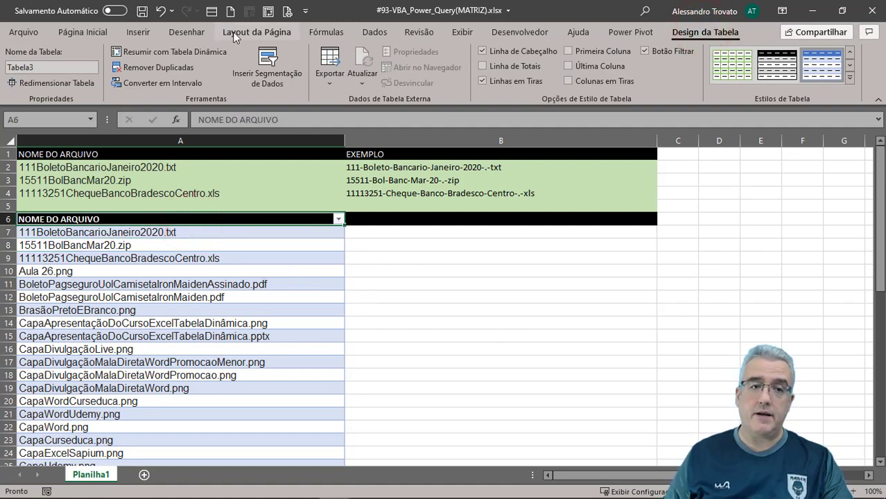
left_click(59, 68)
double_click(59, 67)
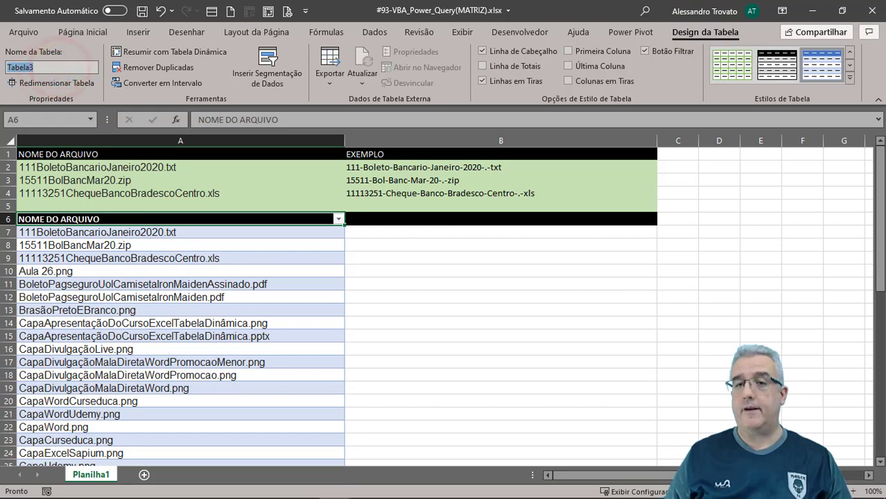
type("nOME")
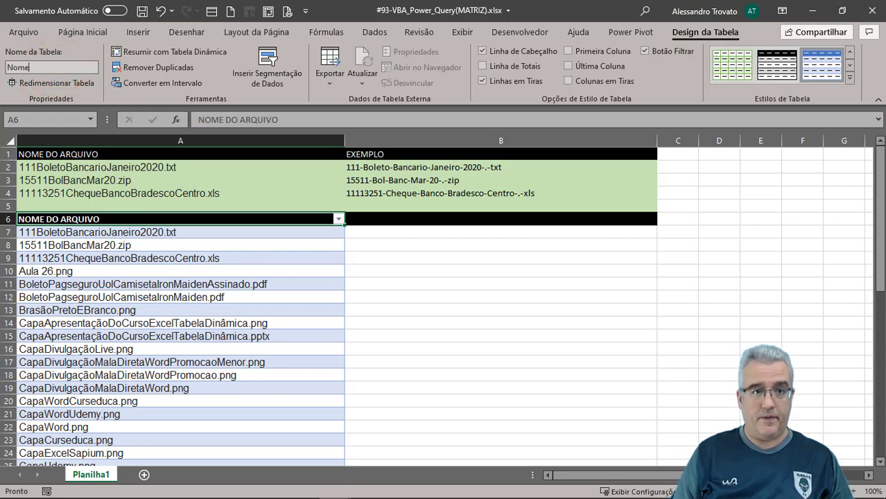
key("Return")
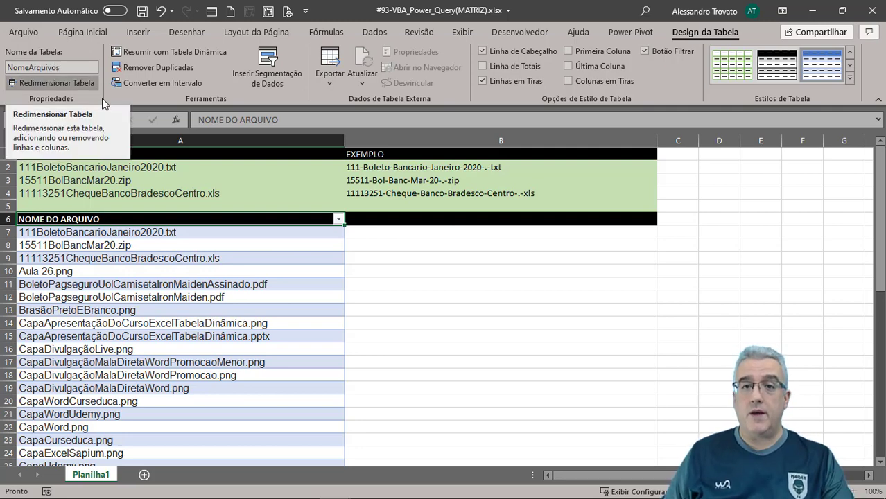
- Load the NomeArquivos table into the Power Query editor as a new query
left_click(168, 245)
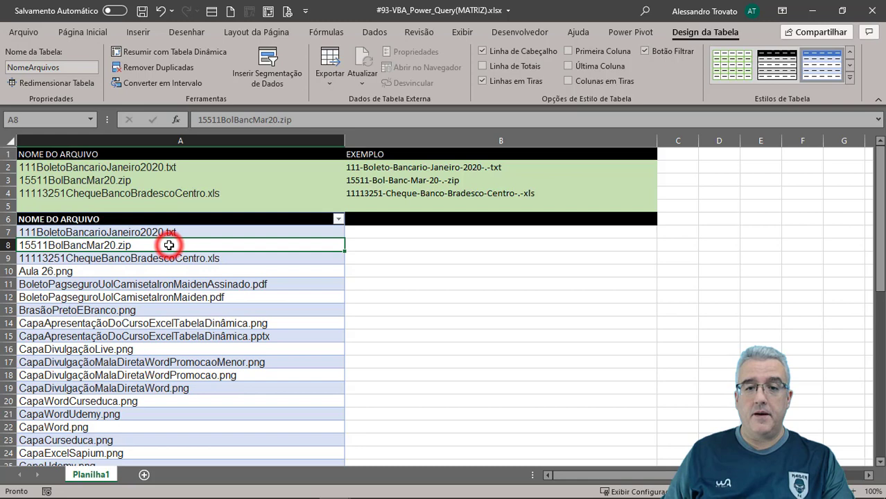
left_click(469, 230)
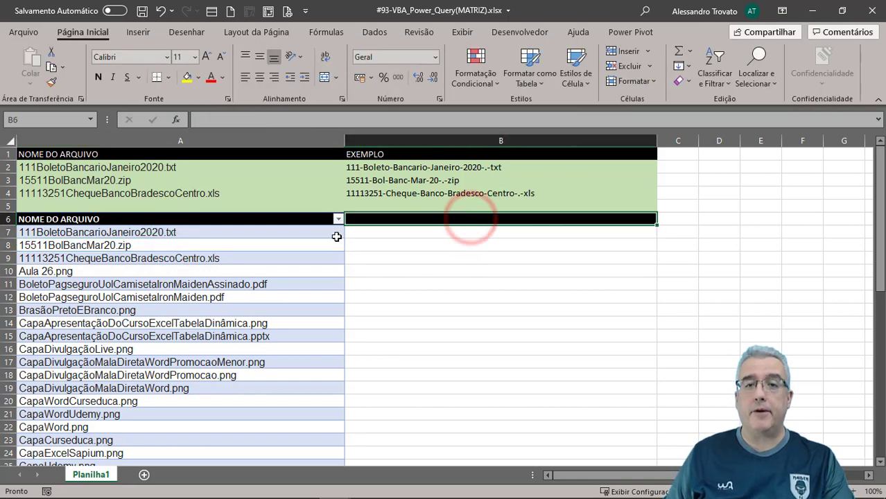
left_click(242, 250)
left_click(550, 260)
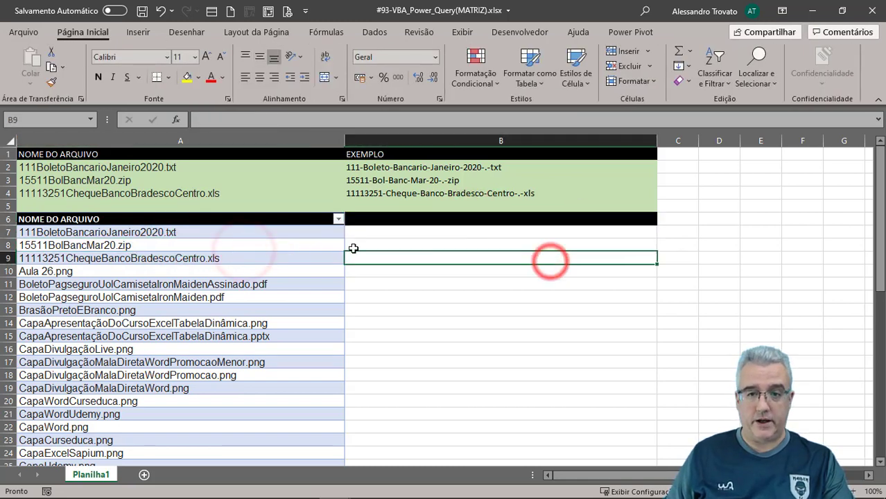
left_click(232, 260)
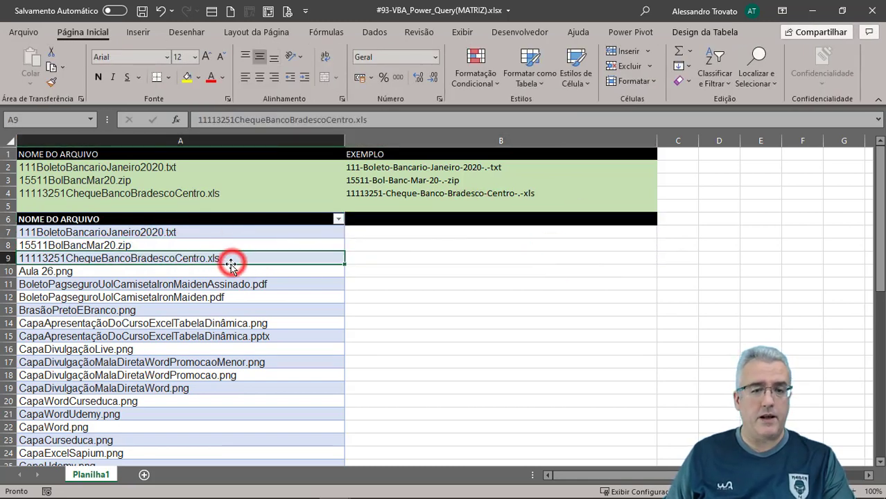
left_click(375, 33)
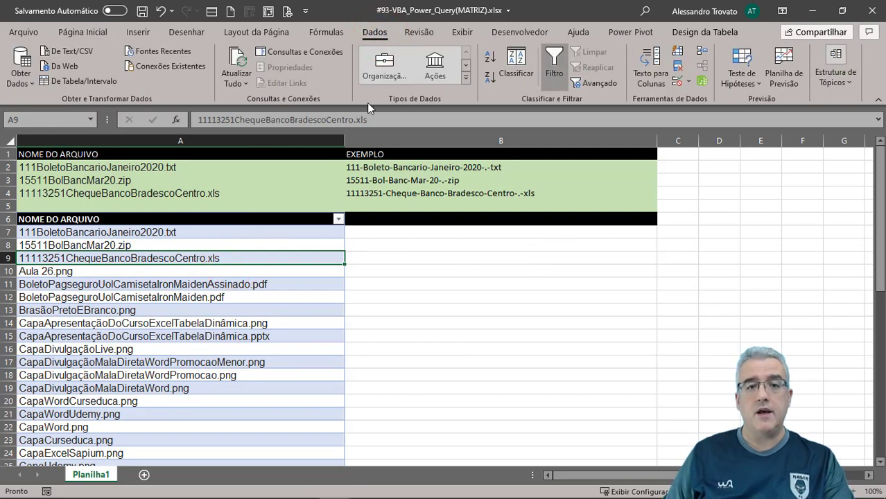
left_click(66, 82)
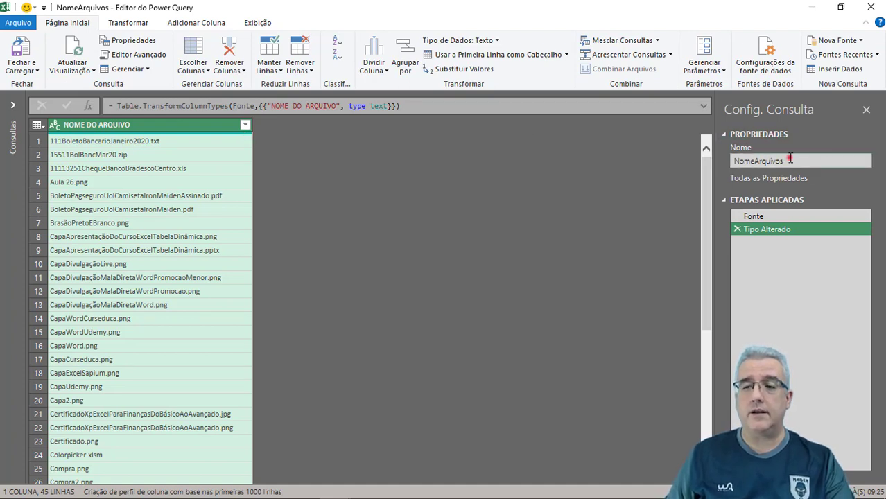
- Delete the automatic Tipo Alterado step from the NomeArquivos query
double_click(789, 158)
left_click(801, 158)
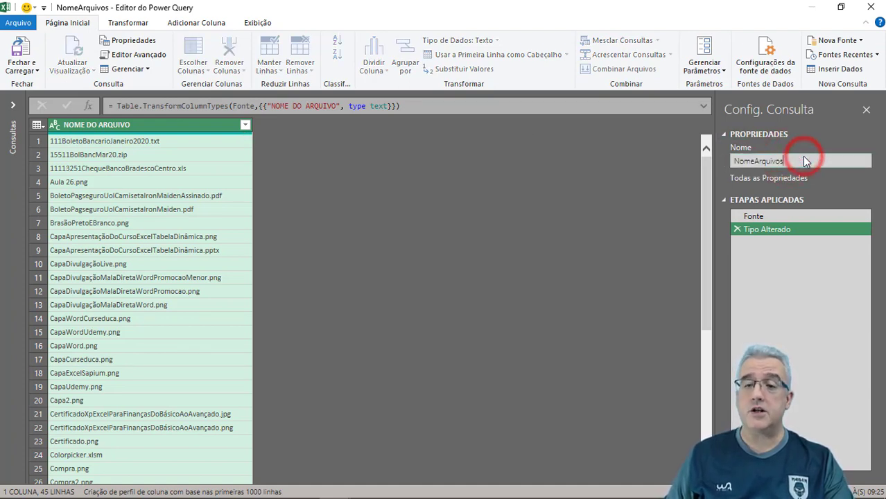
left_click(735, 232)
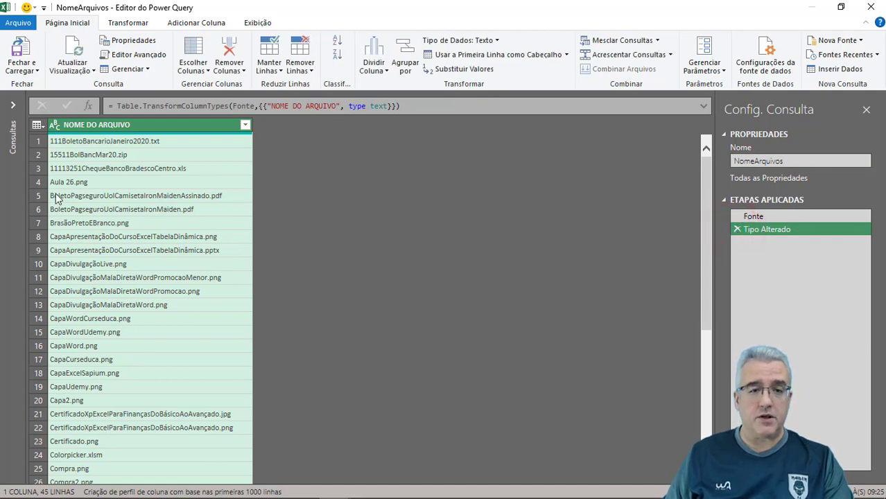
left_click(737, 230)
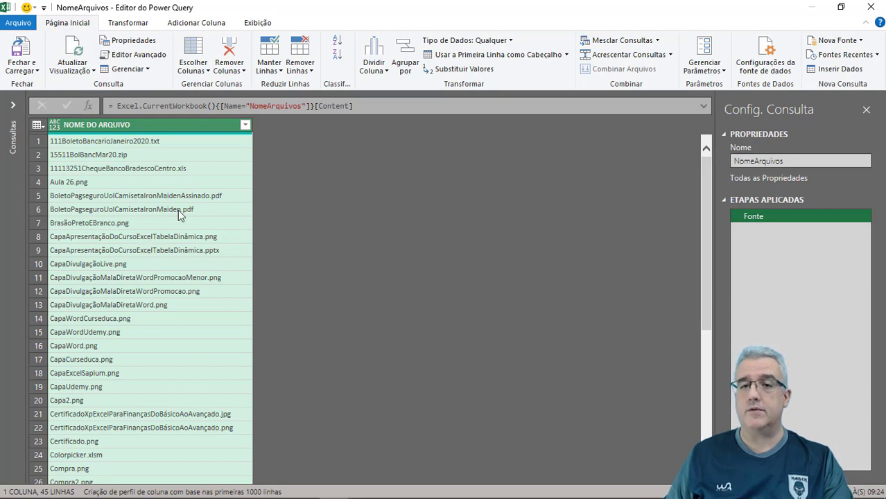
- Split the NOME DO ARQUIVO column at each occurrence of the custom delimiter "." to separate the file extension
left_click(165, 125)
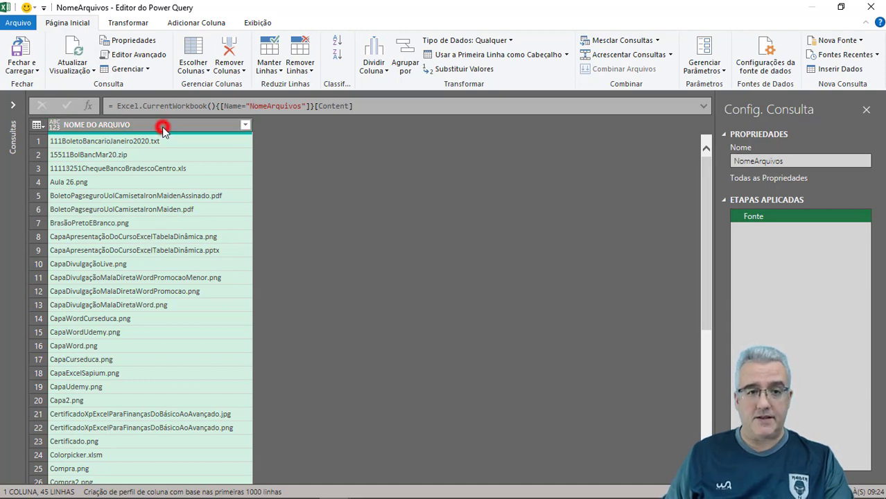
left_click(151, 23)
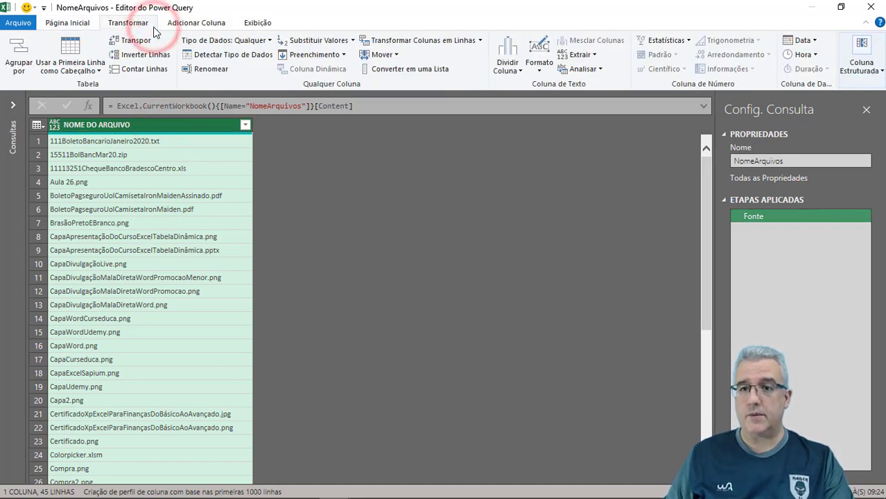
left_click(201, 22)
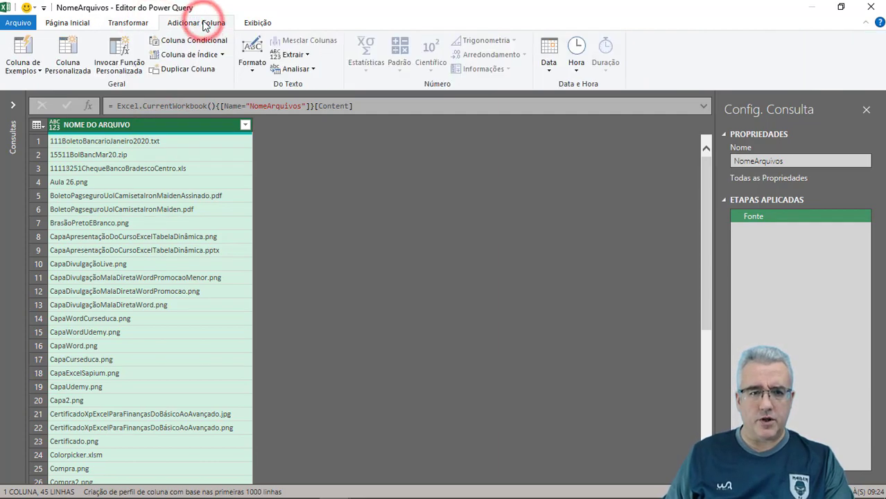
left_click(67, 23)
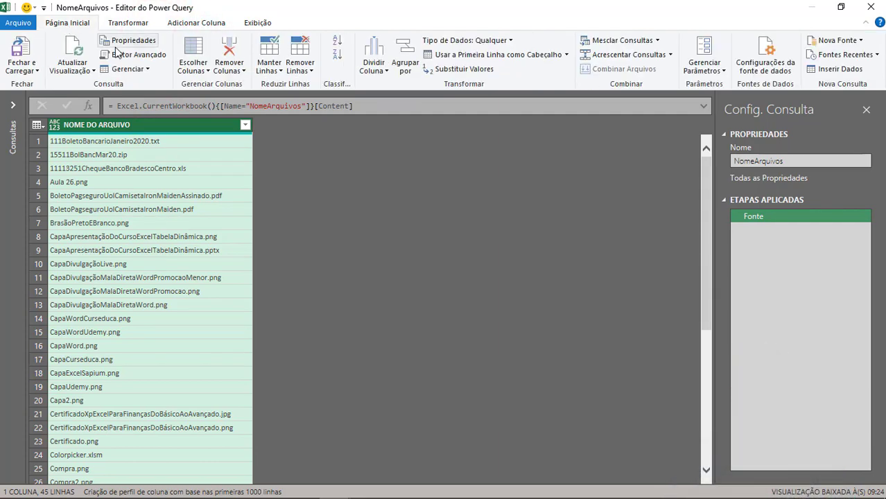
left_click(134, 23)
left_click(504, 68)
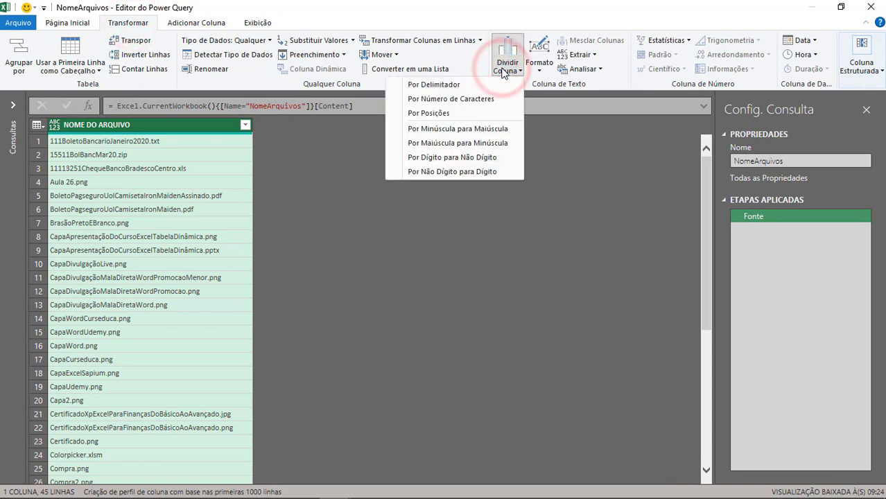
left_click(449, 85)
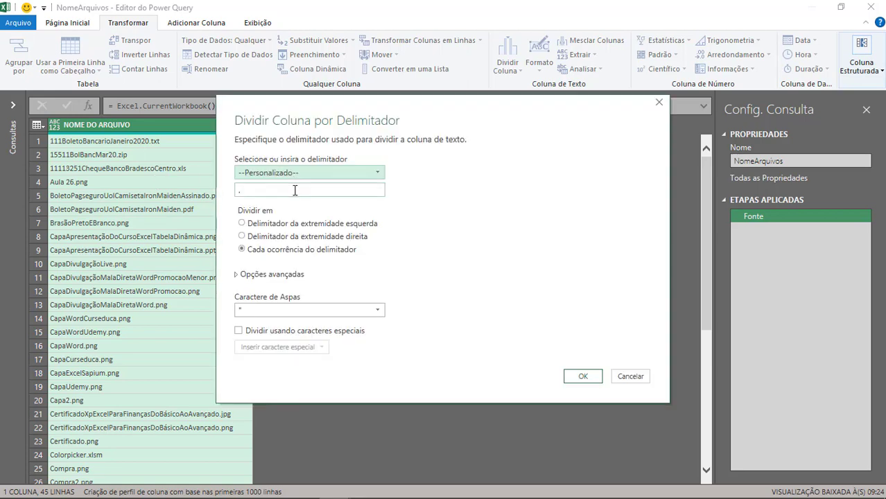
left_click(295, 190)
left_click(291, 172)
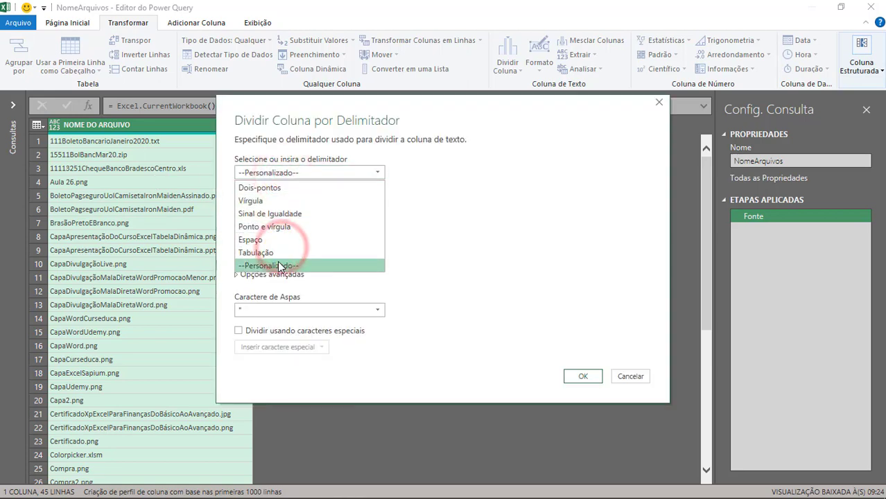
left_click(278, 265)
left_click(254, 192)
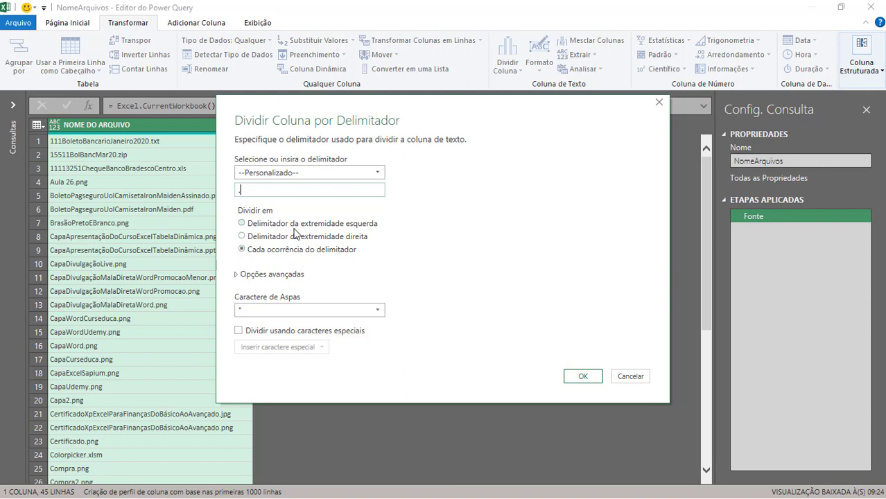
left_click(591, 377)
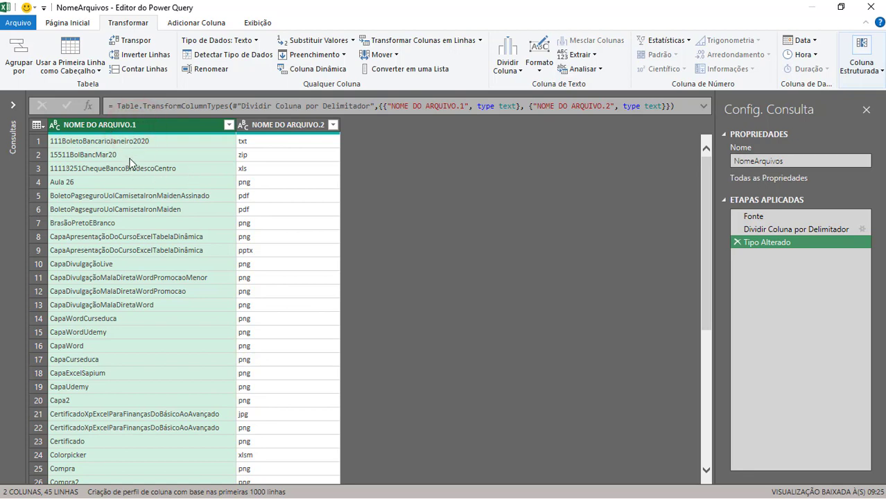
- Split the NOME DO ARQUIVO.1 column at every transition from lowercase to uppercase
left_click(506, 62)
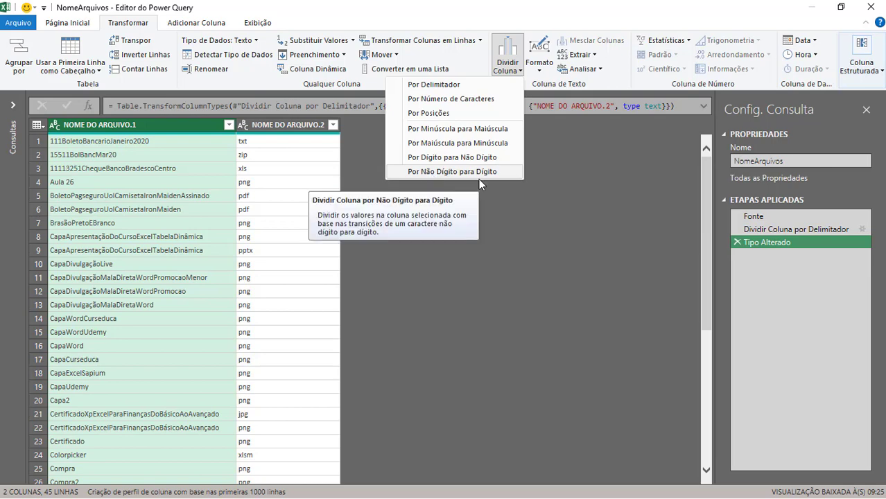
left_click(452, 129)
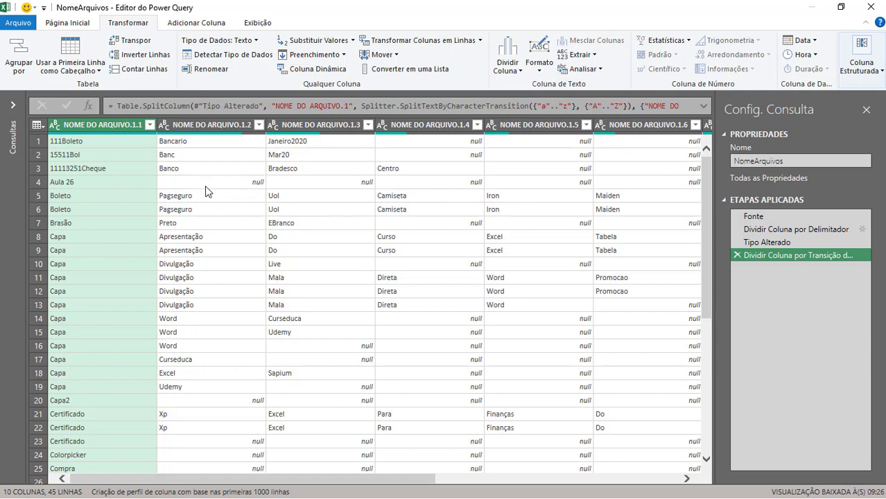
- Split the NOME DO ARQUIVO.1.1 column at transitions from digit to non-digit and review the resulting rows
left_click(101, 183)
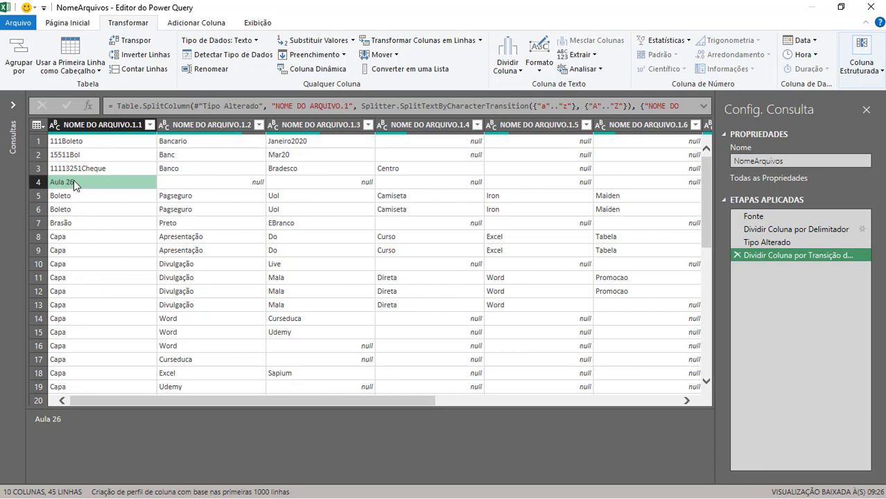
left_click(73, 125)
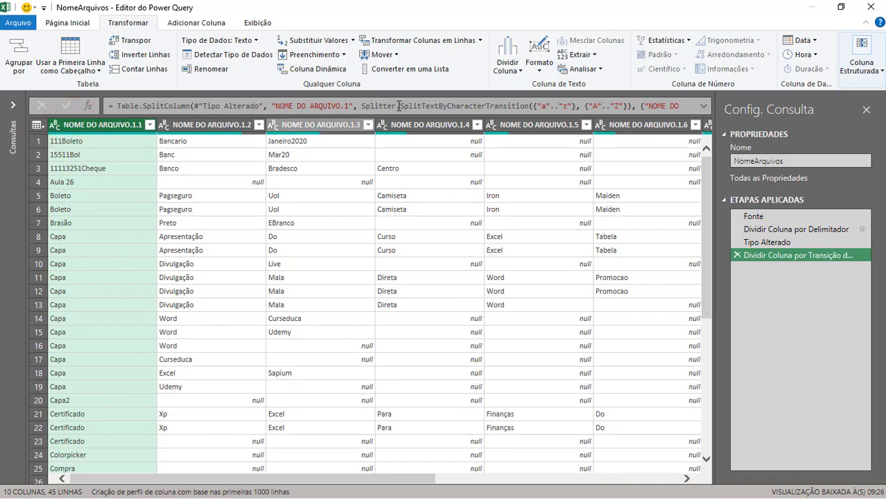
left_click(510, 64)
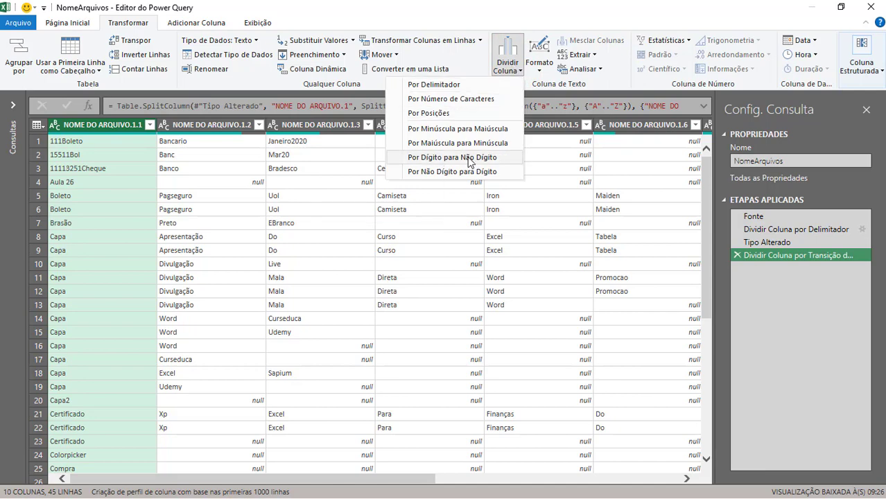
left_click(468, 158)
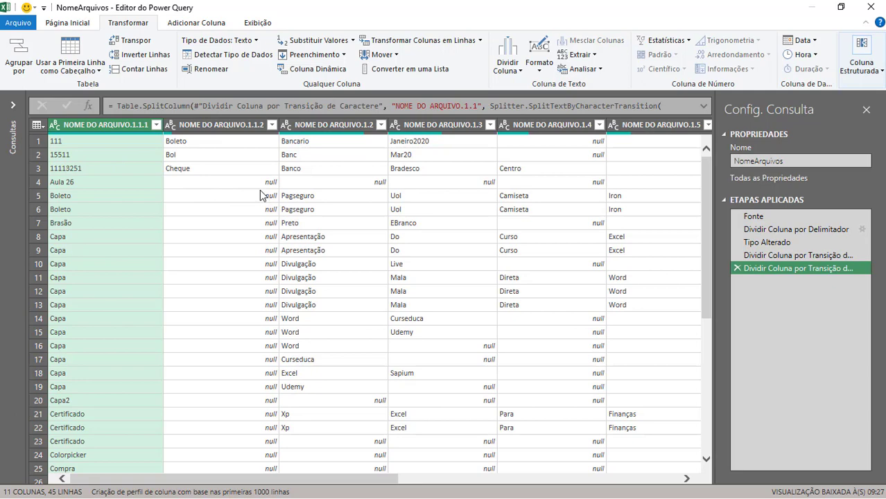
scroll(260, 323, "down", 7)
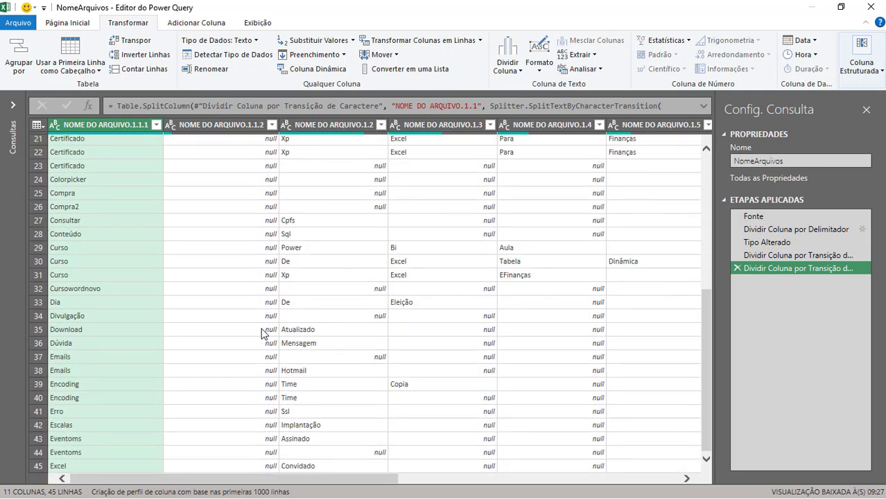
scroll(261, 334, "up", 7)
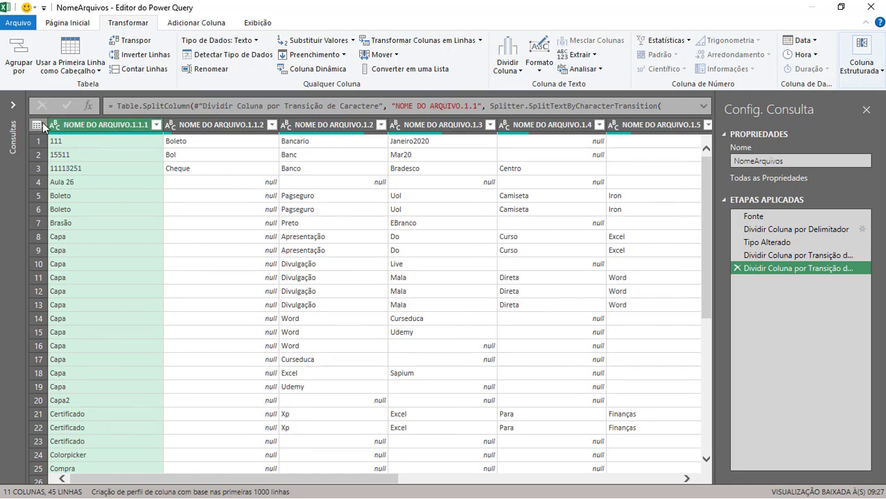
- Replace null with empty text in all columns from NOME DO ARQUIVO.1.1.1 through NOME DO ARQUIVO.2
left_click(551, 480)
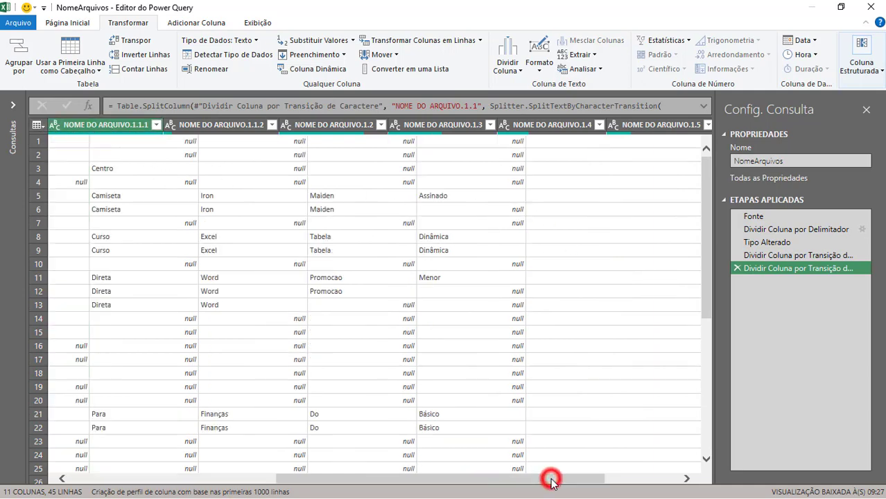
left_click(626, 123, "shift")
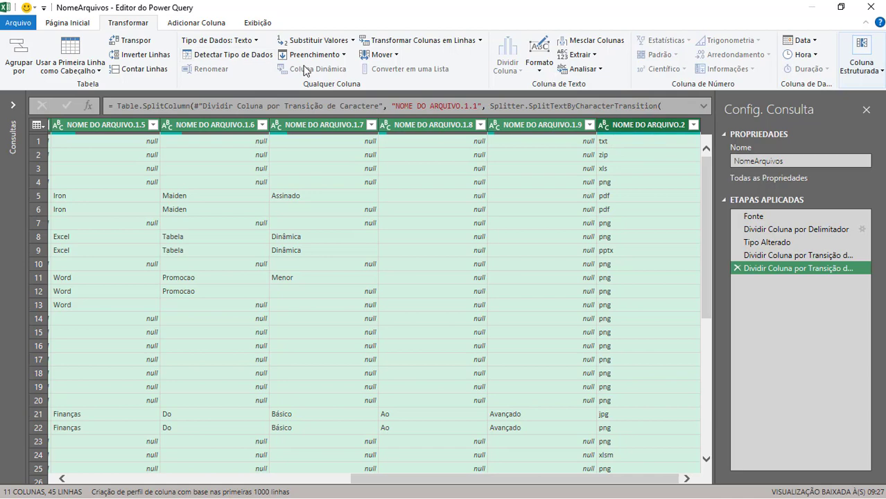
left_click(308, 43)
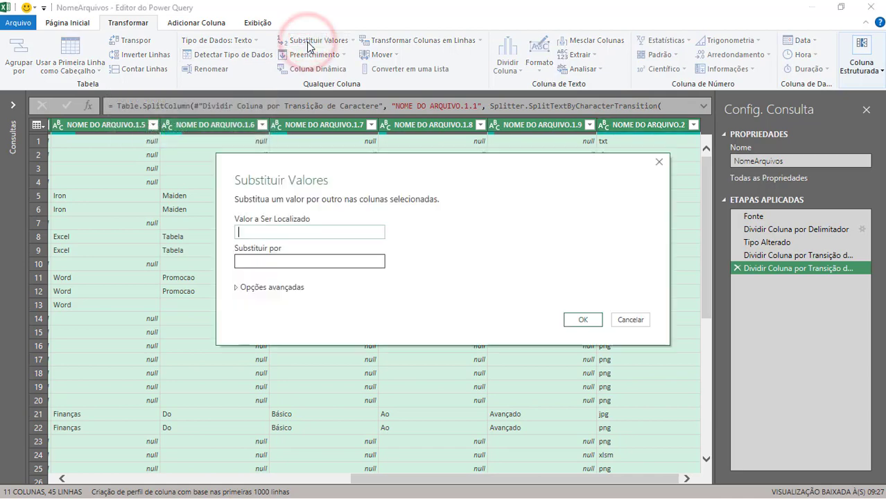
type("null")
key("Tab")
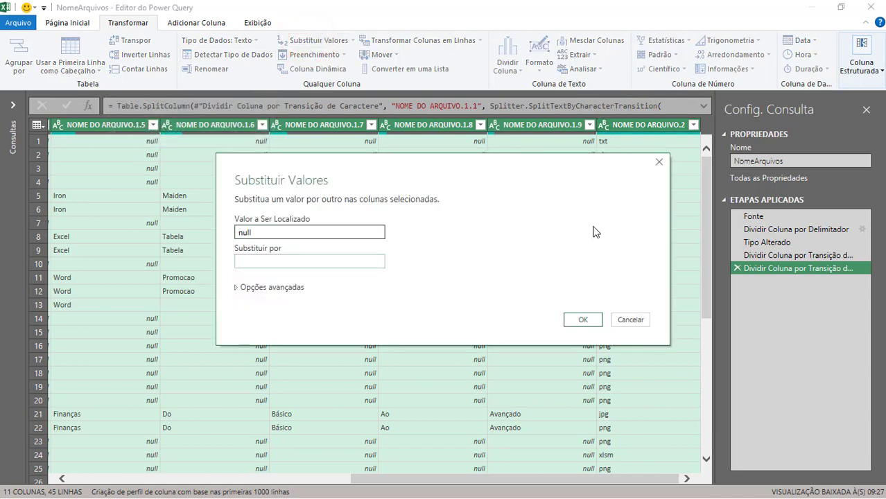
left_click(583, 319)
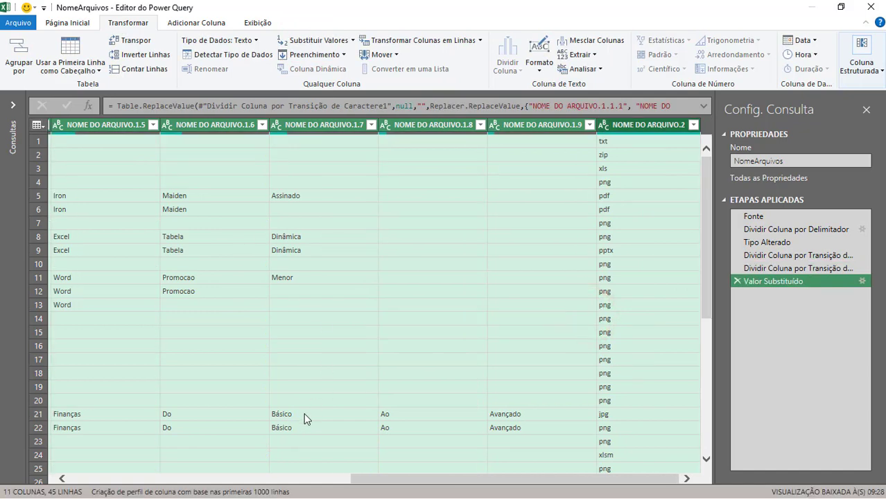
- Add the prefix ".-" to every value in the NOME DO ARQUIVO.2 extension column
left_click(284, 478)
left_click(285, 478)
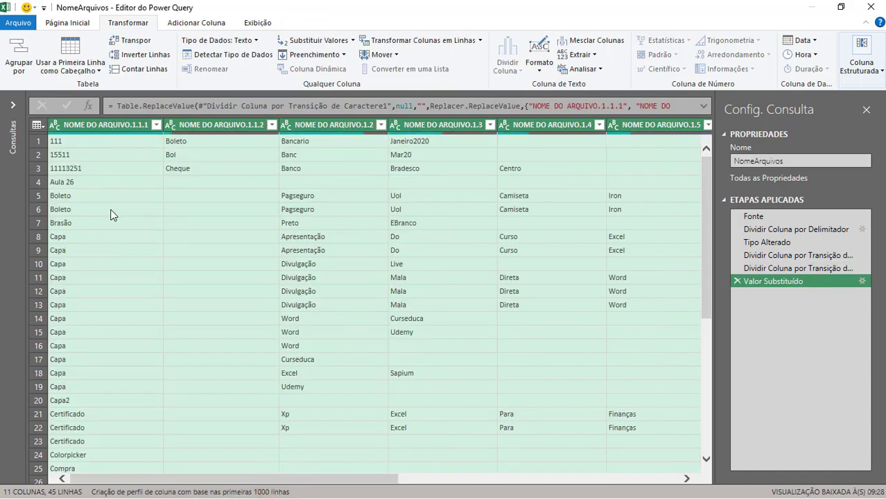
left_click(448, 478)
left_click(449, 478)
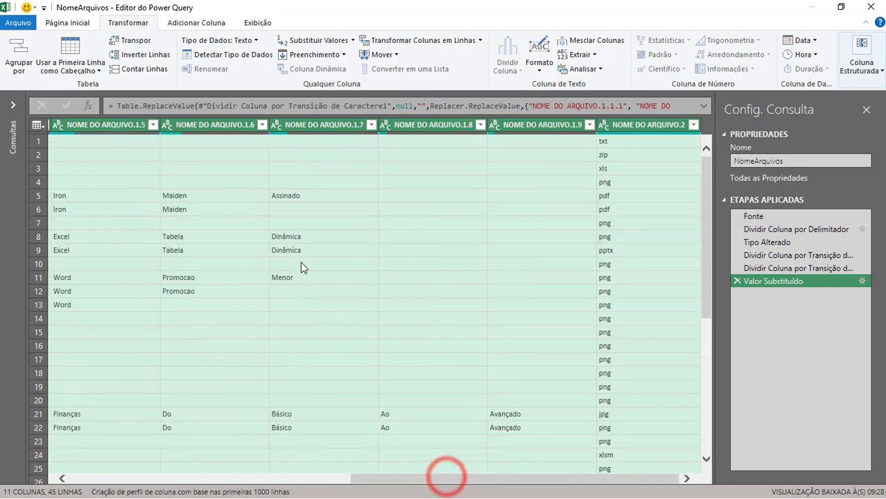
left_click(621, 127)
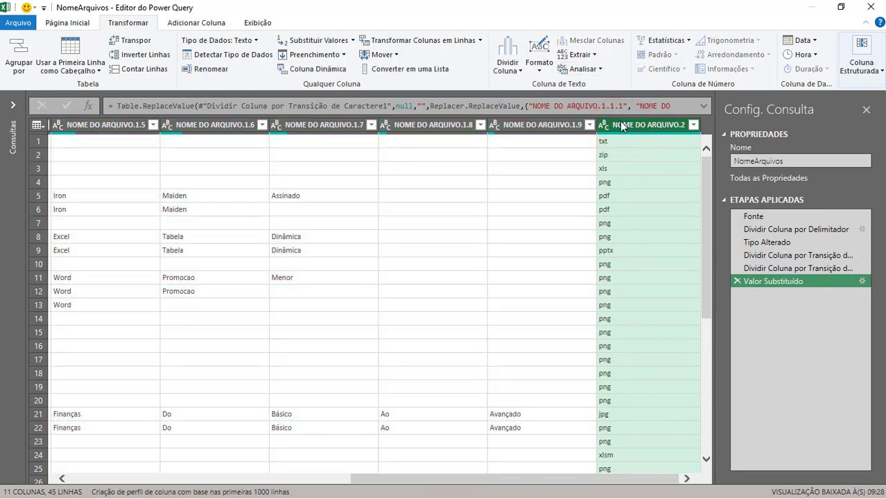
left_click(539, 69)
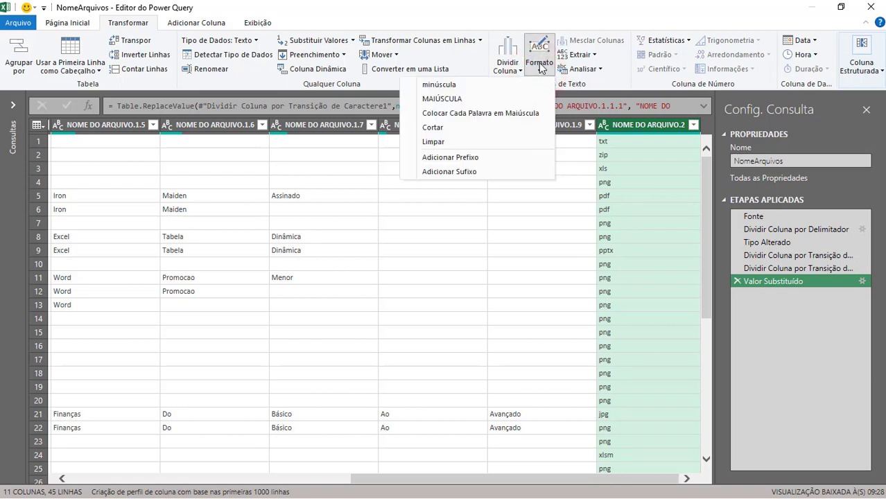
left_click(459, 160)
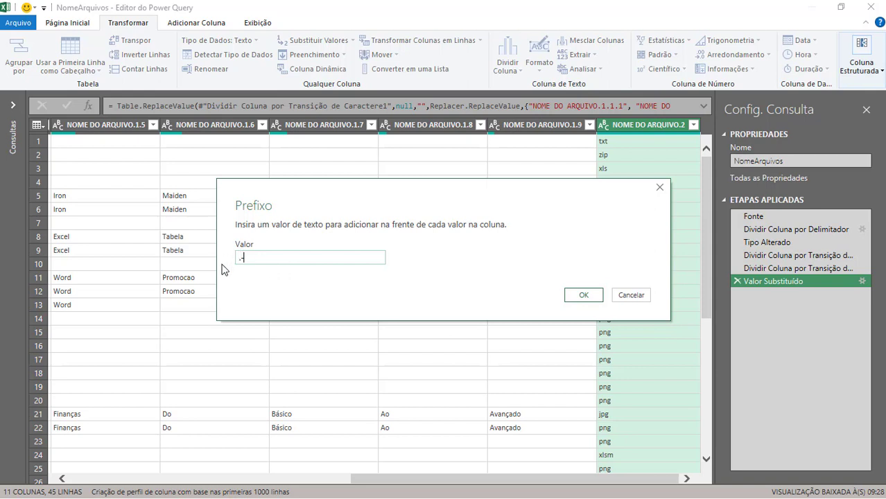
left_click(573, 295)
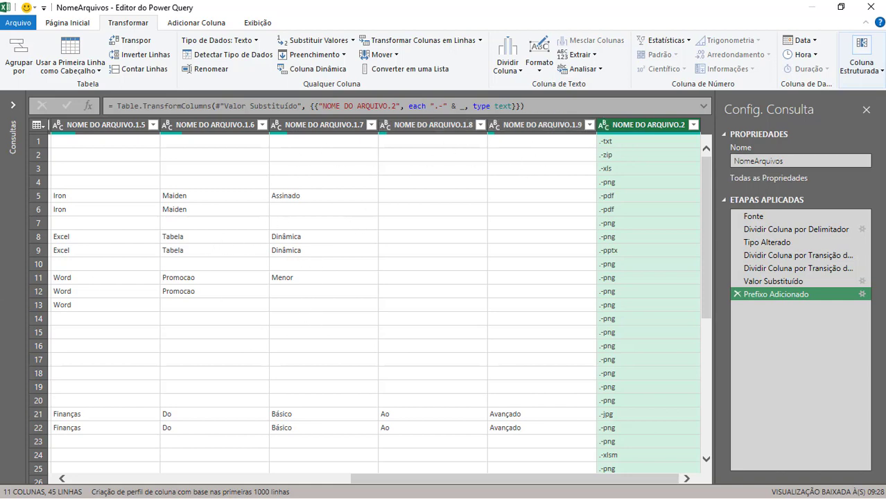
- Rename the first four columns as C1, C2, C3 and C4
left_click(478, 279)
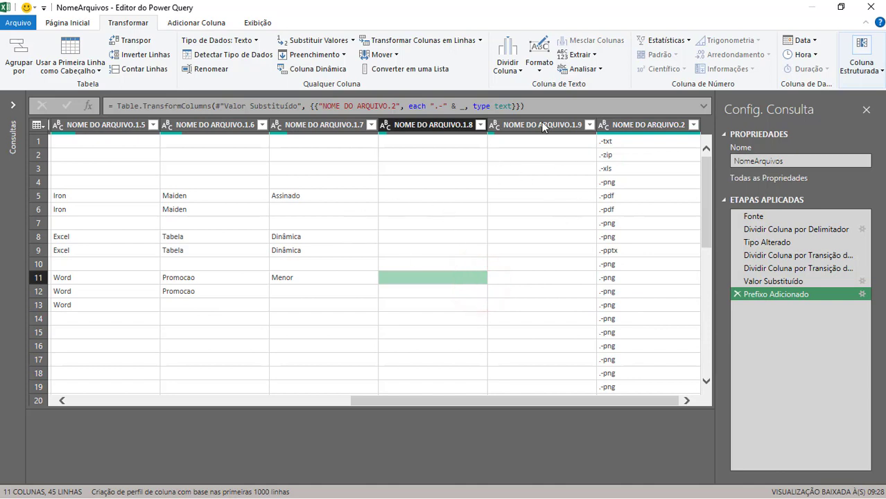
left_click_drag(406, 401, 62, 400)
left_click(112, 127)
double_click(112, 126)
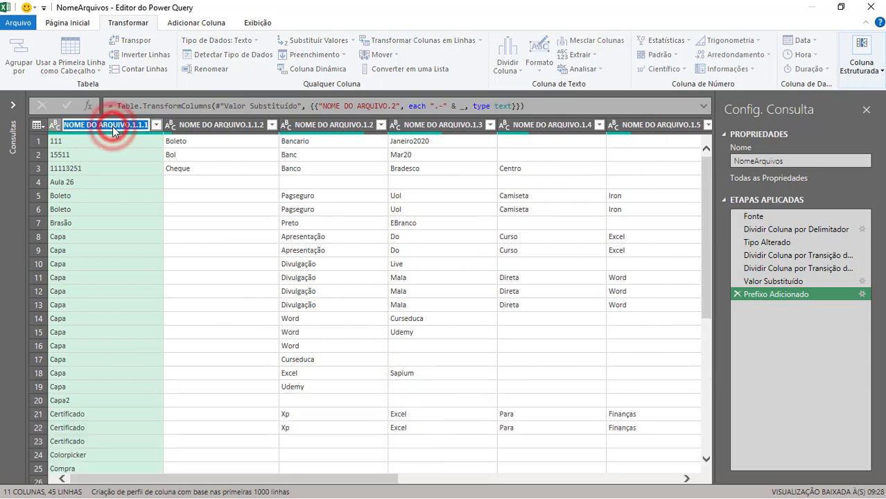
type("C1")
left_click(206, 129)
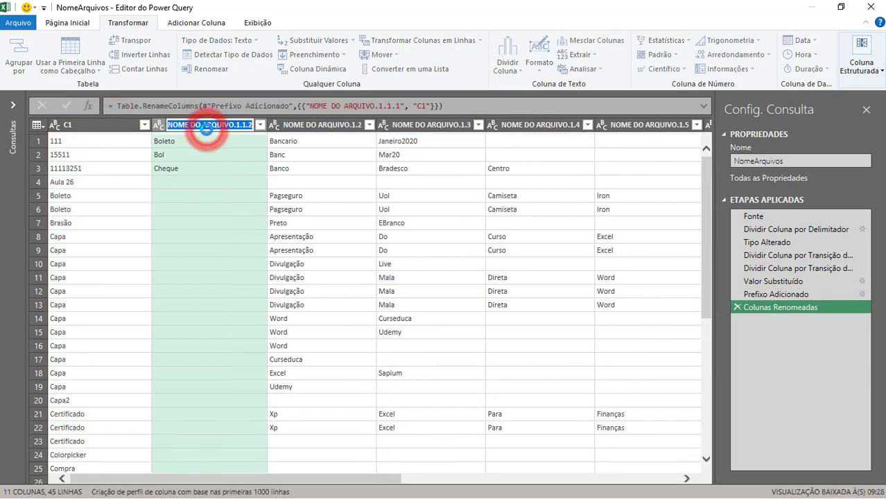
double_click(196, 126)
type("C2")
left_click(329, 130)
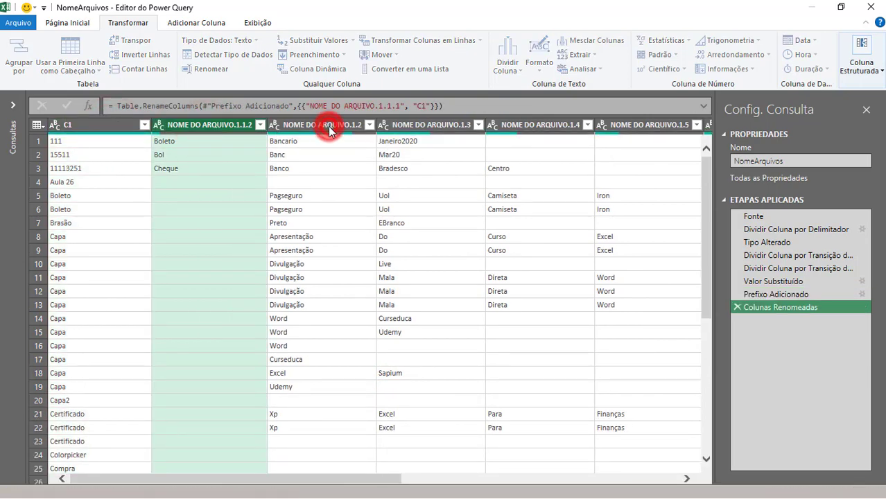
double_click(327, 126)
type("C3")
double_click(381, 130)
type("C4")
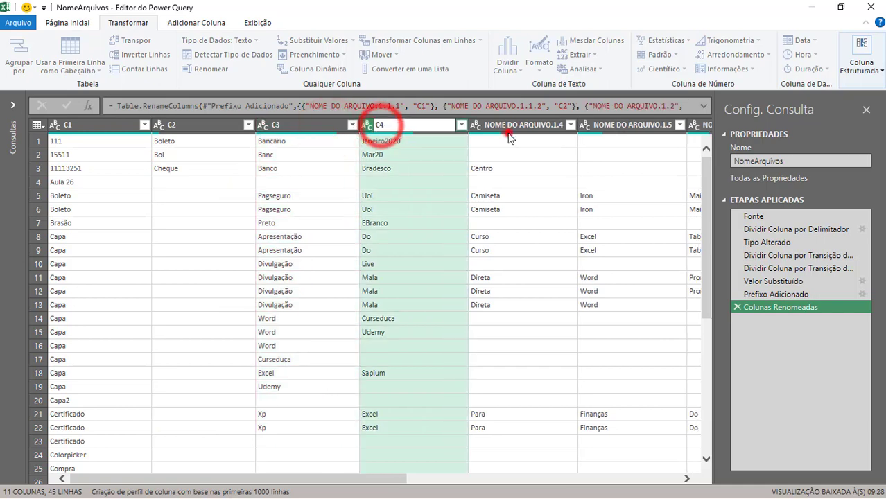
- Rename the remaining columns in order as C5 through C11, ending with the file extension column
left_click(510, 126)
double_click(510, 126)
type("C5")
left_click(613, 126)
double_click(613, 126)
type("C6")
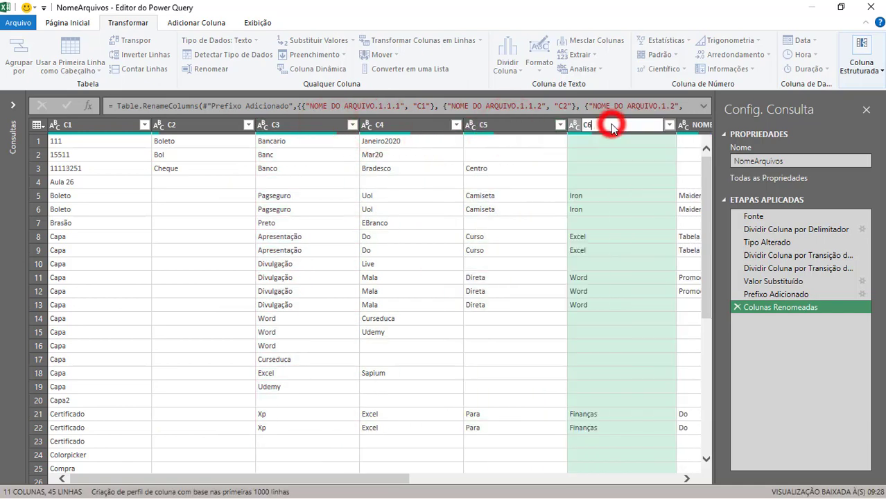
left_click(682, 125)
double_click(682, 125)
type("C7")
left_click(567, 480)
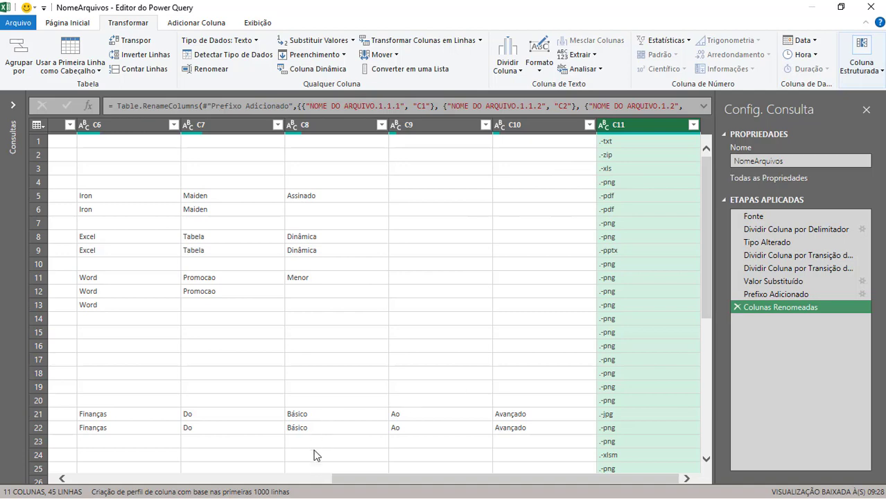
- Start merging columns C1 through C11 and set the custom separator to "-"
left_click(313, 478)
left_click_drag(314, 479, 678, 480)
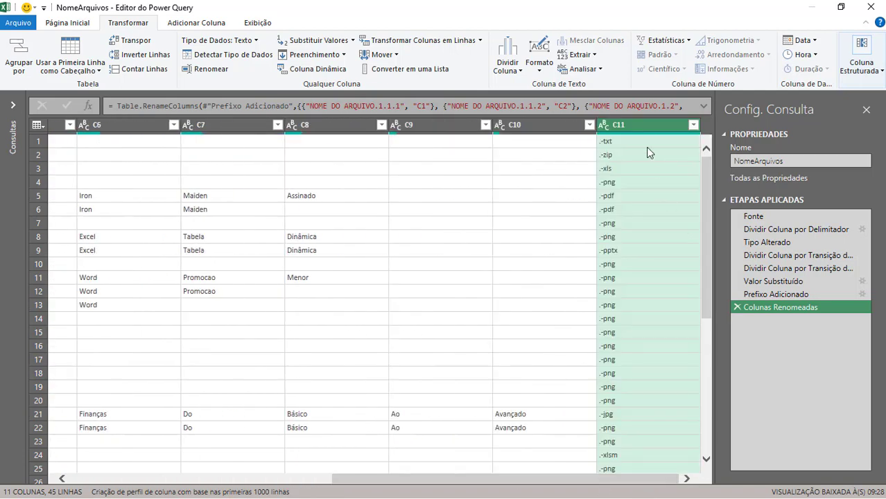
left_click(632, 125)
left_click(218, 478)
left_click(74, 126)
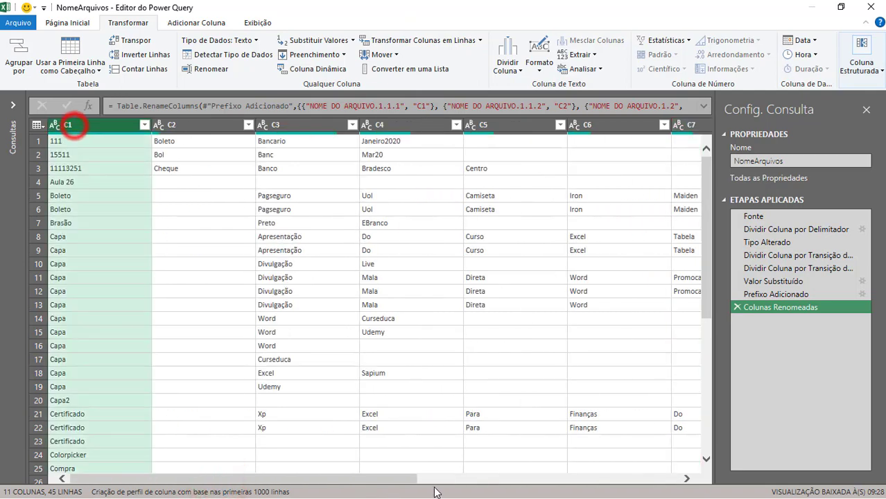
left_click(533, 475)
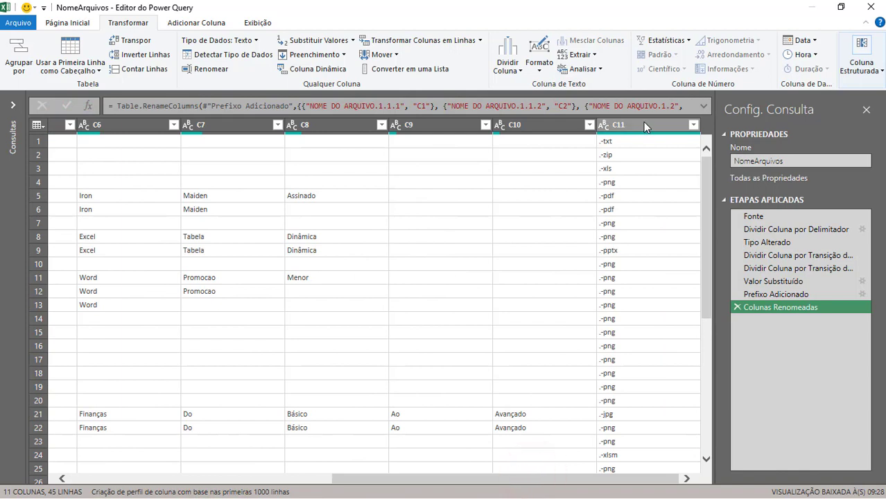
left_click(644, 124, "shift")
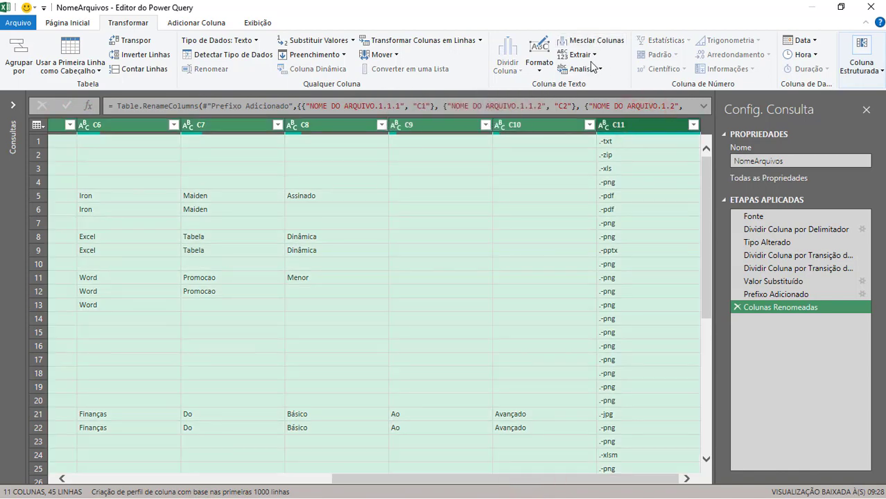
left_click(599, 41)
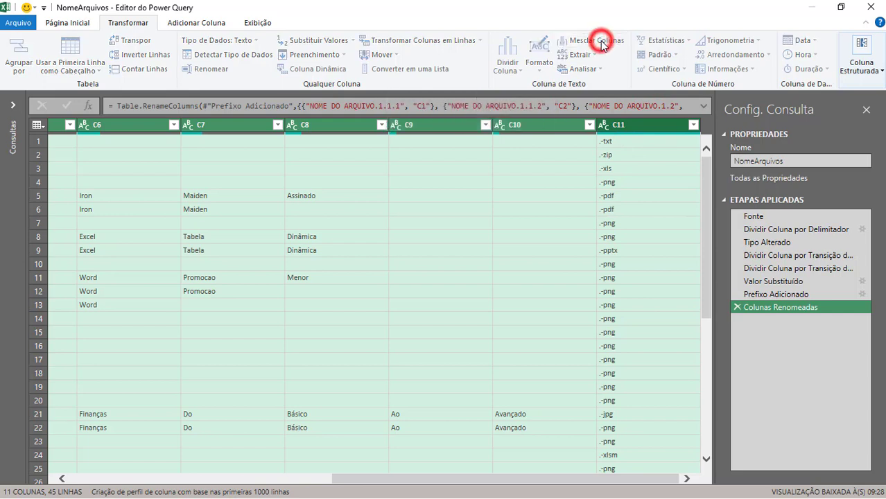
left_click(288, 244)
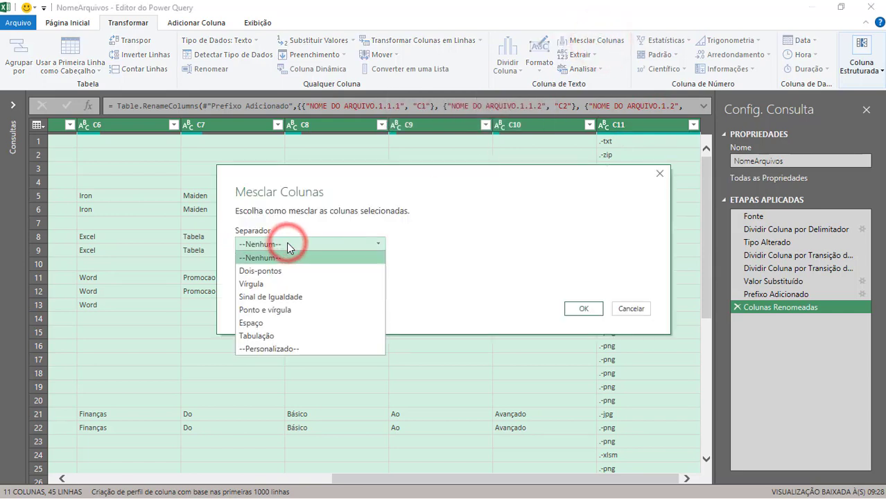
left_click(283, 348)
left_click(290, 263)
type("-")
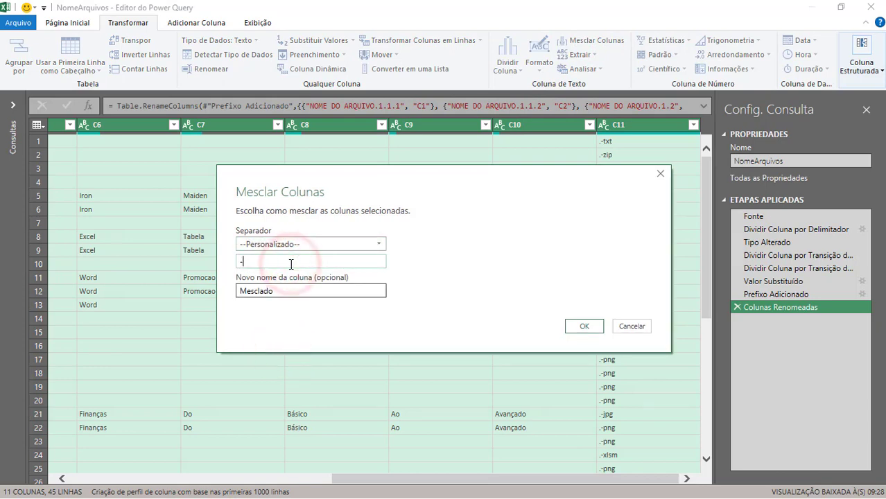
- Name the merged column Resultado and complete the column merge
double_click(287, 290)
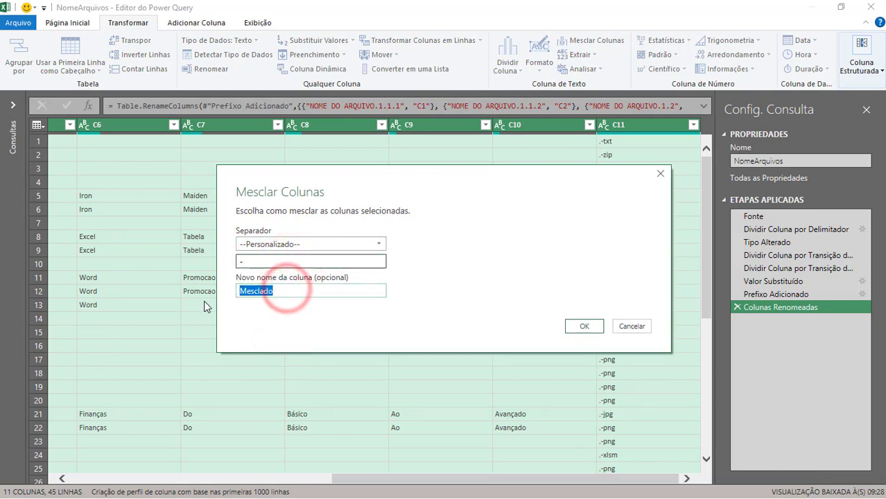
type("rESUL")
key("BackSpace")
key("BackSpace")
key("BackSpace")
key("BackSpace")
key("BackSpace")
type("R")
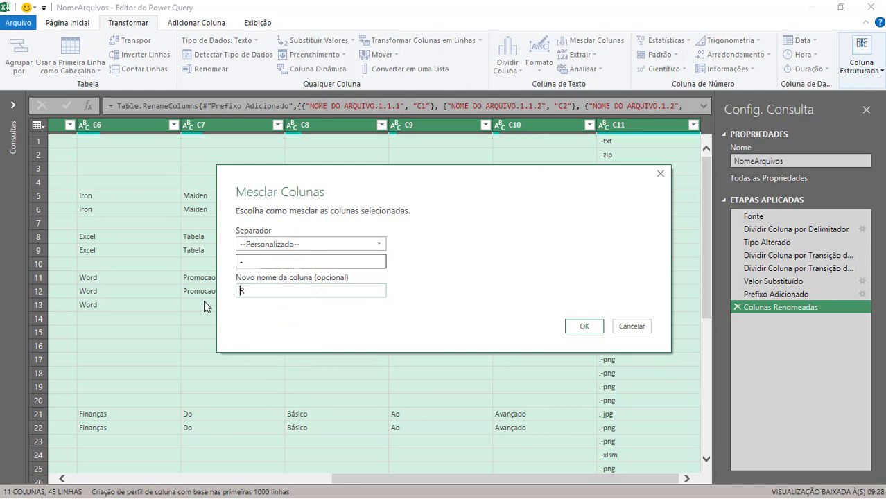
type("esultado")
left_click(567, 322)
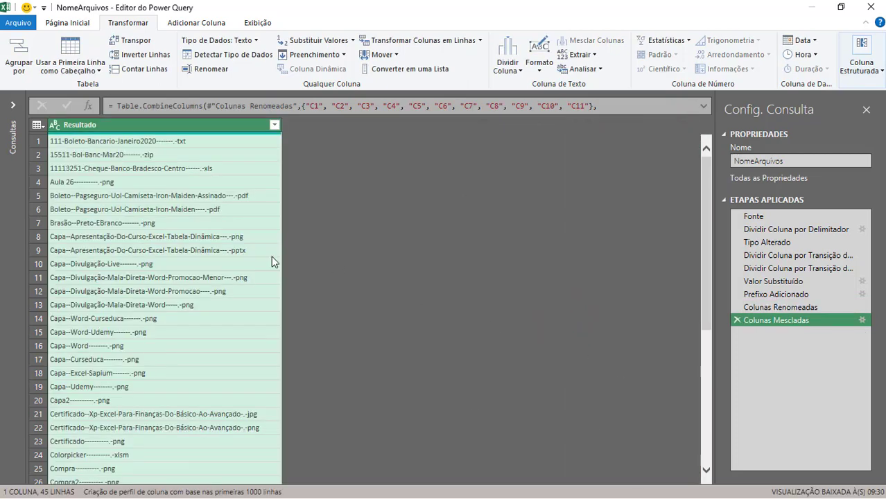
- Try replacing "--" with "-" in the Resultado column, and delete that replacement from the applied steps
scroll(166, 311, "down", 4)
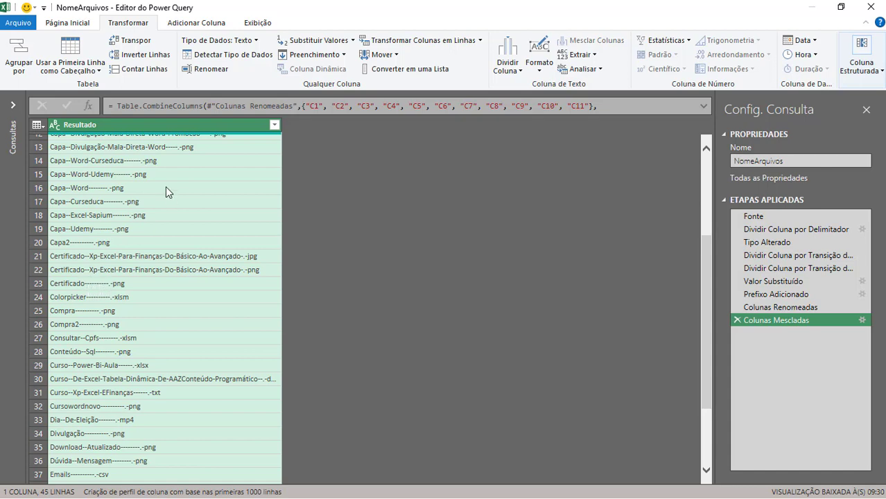
left_click(168, 123)
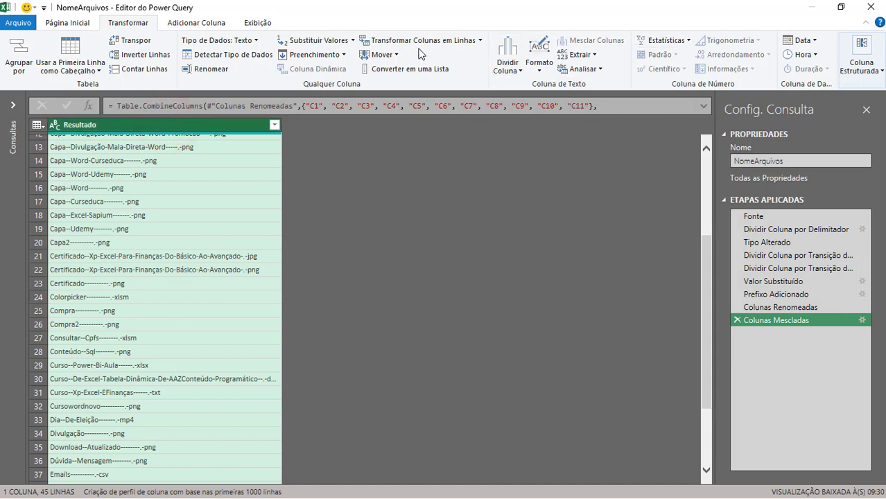
left_click(315, 40)
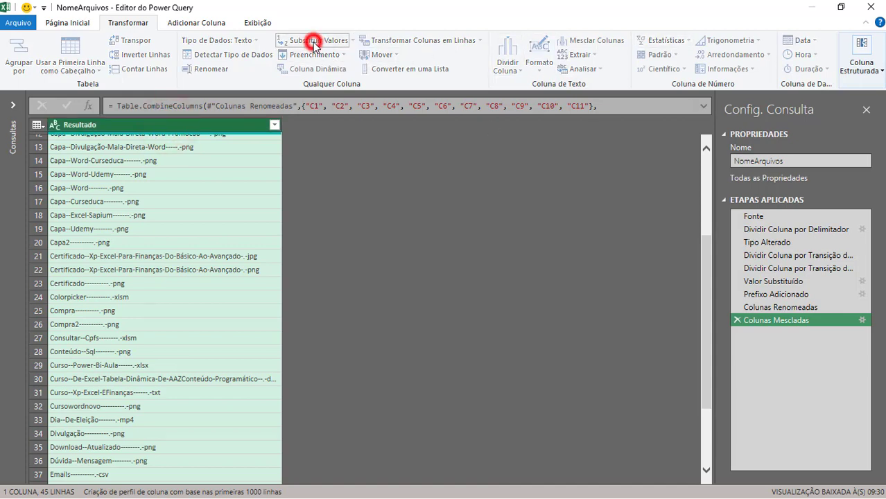
left_click(271, 234)
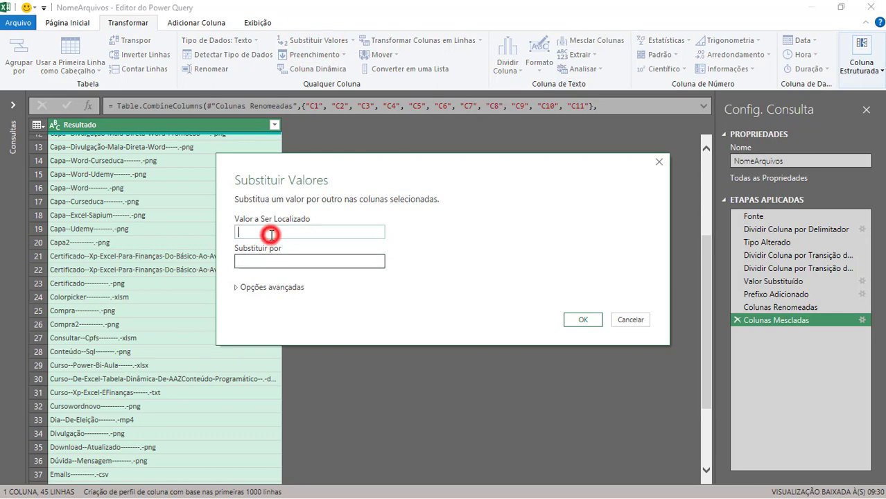
type("--")
key("Tab")
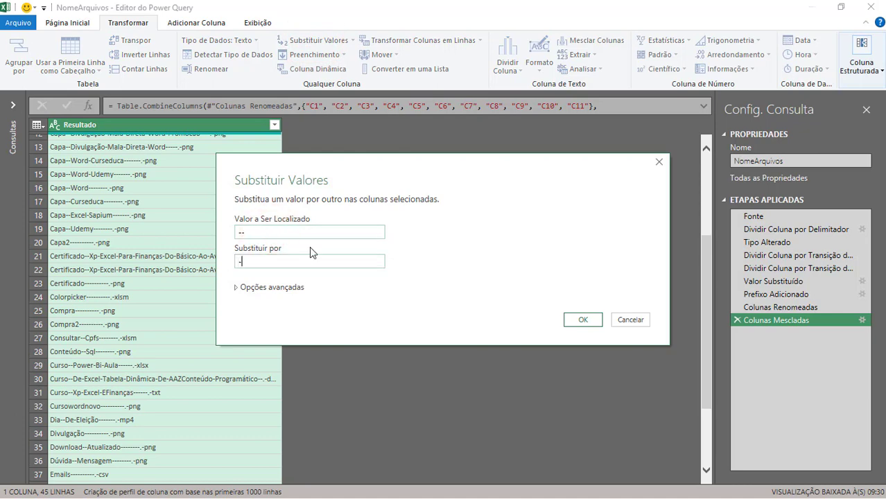
left_click(581, 320)
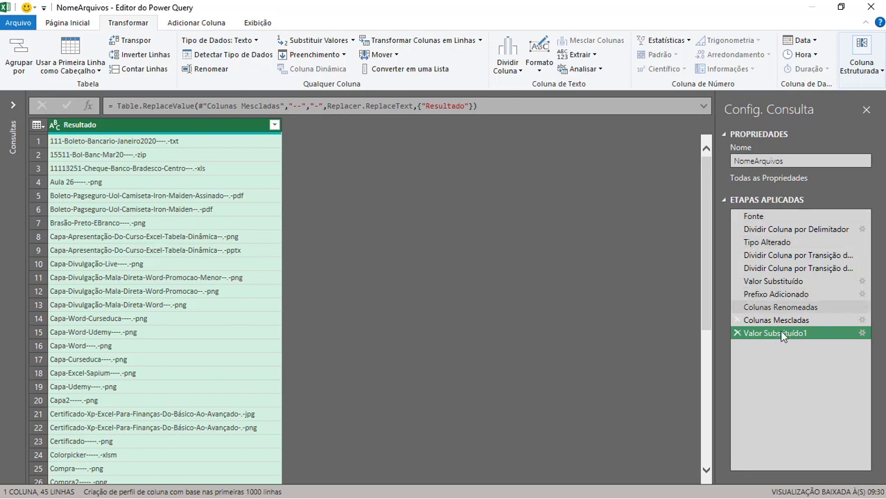
left_click(737, 334)
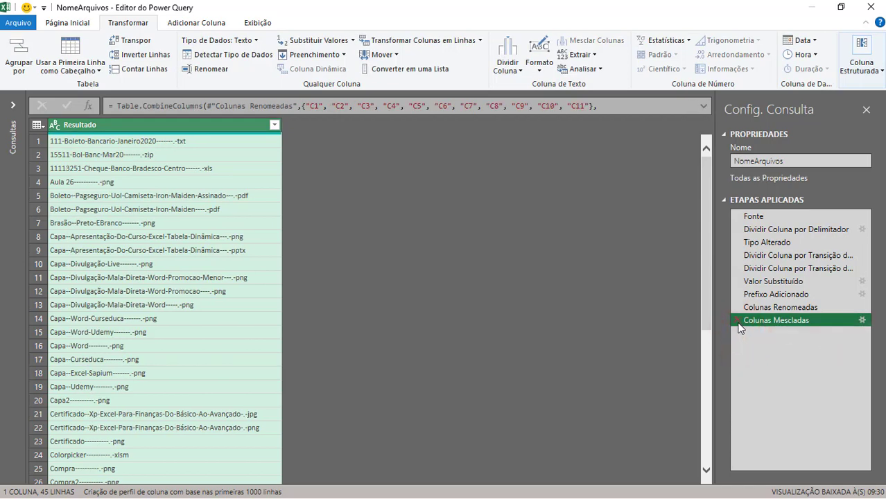
- Delete the merged-columns step from the applied steps to restore columns C1 through C11
left_click(737, 320)
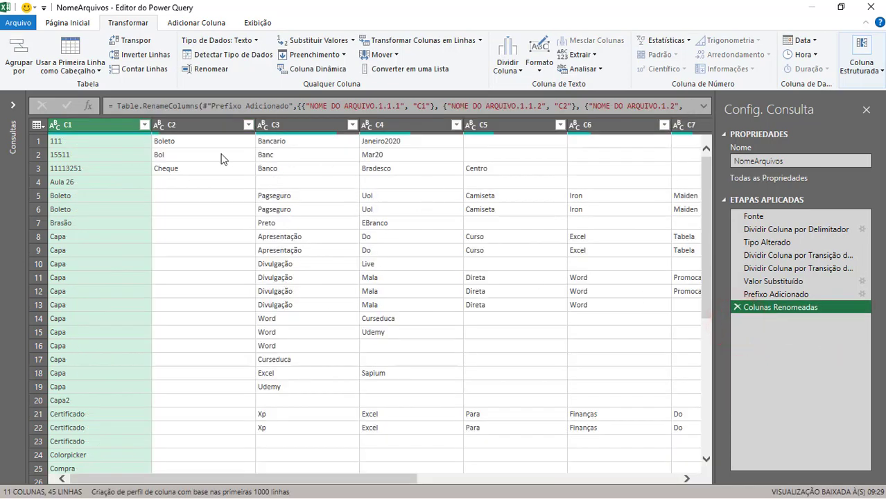
left_click(221, 156)
left_click(322, 156)
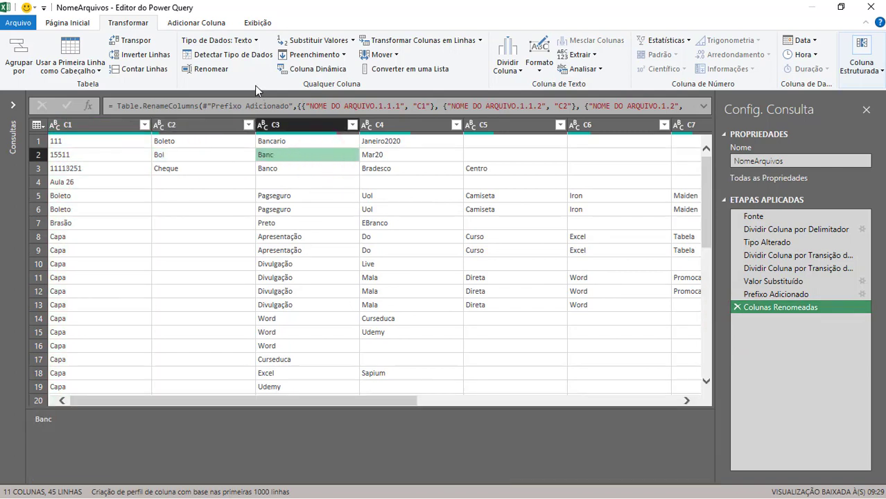
- Start adding a custom column and name it Resultado
left_click(196, 23)
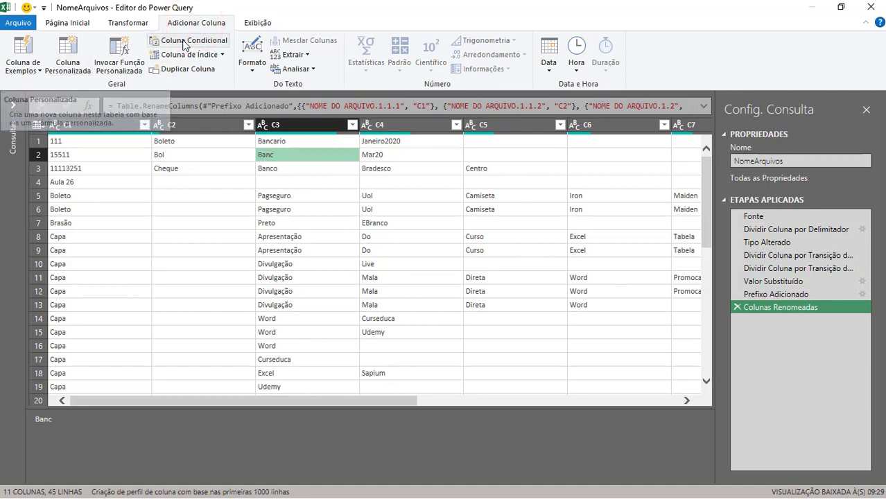
left_click(75, 57)
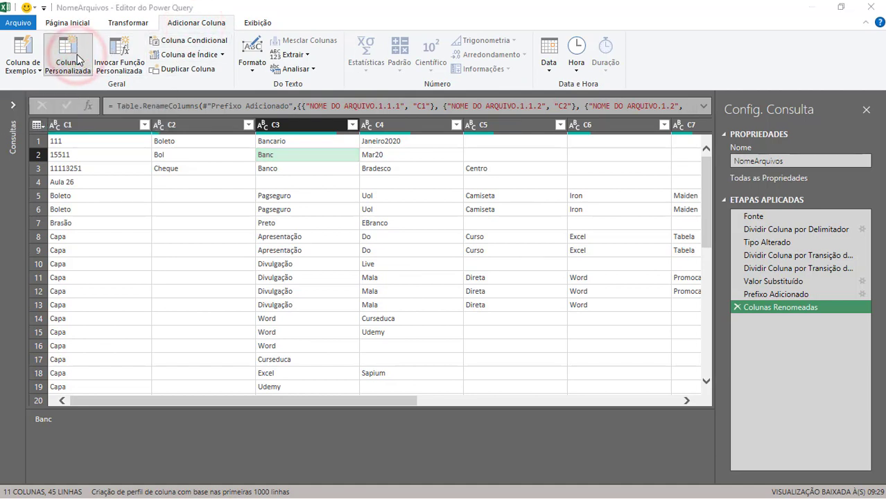
double_click(294, 185)
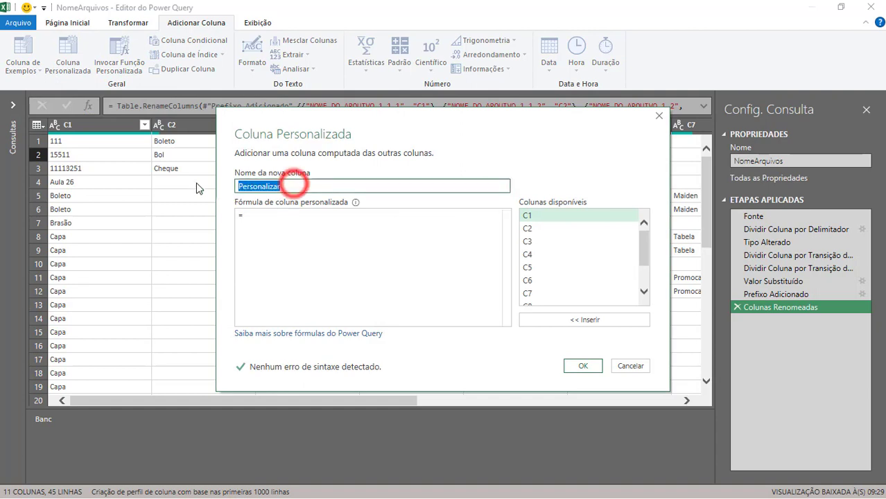
type("Resultado")
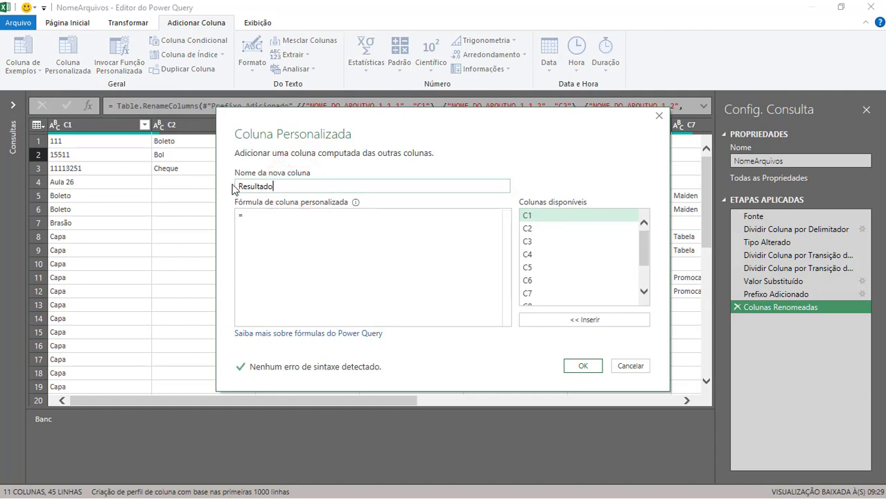
- Begin the custom column formula with Text.Combine(List.Select({
left_click(258, 220)
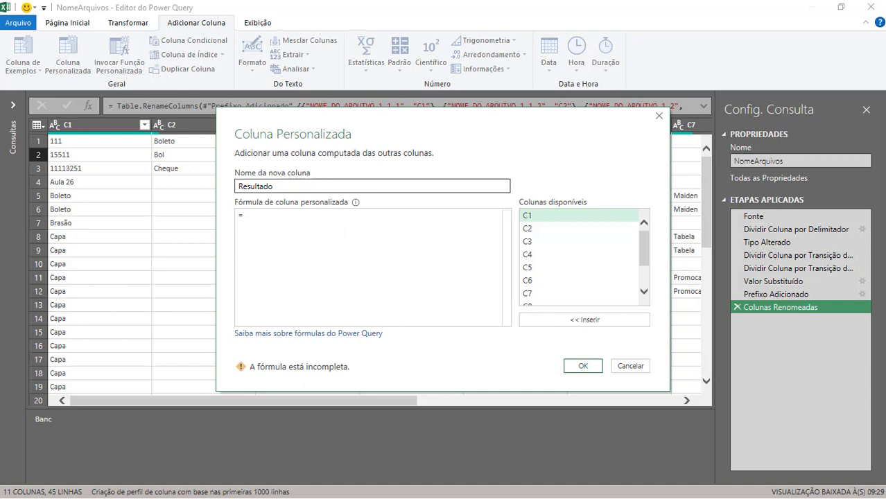
left_click(288, 219)
type("Te")
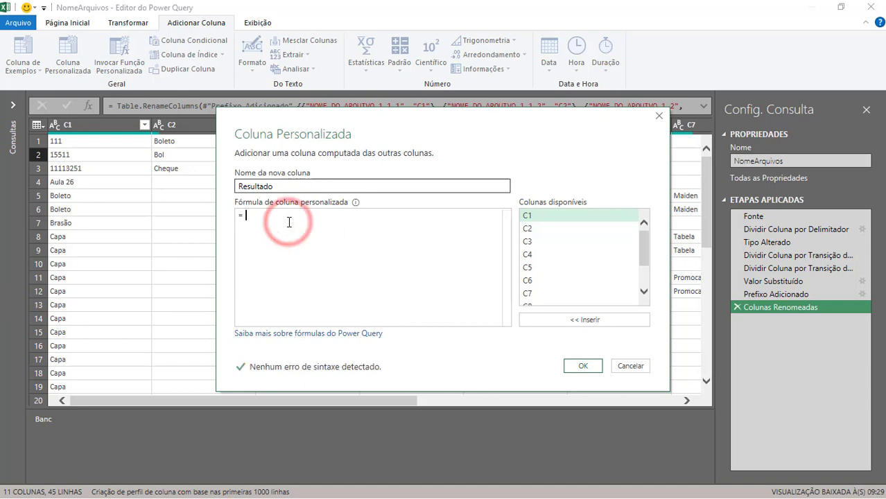
type("xt.Combi")
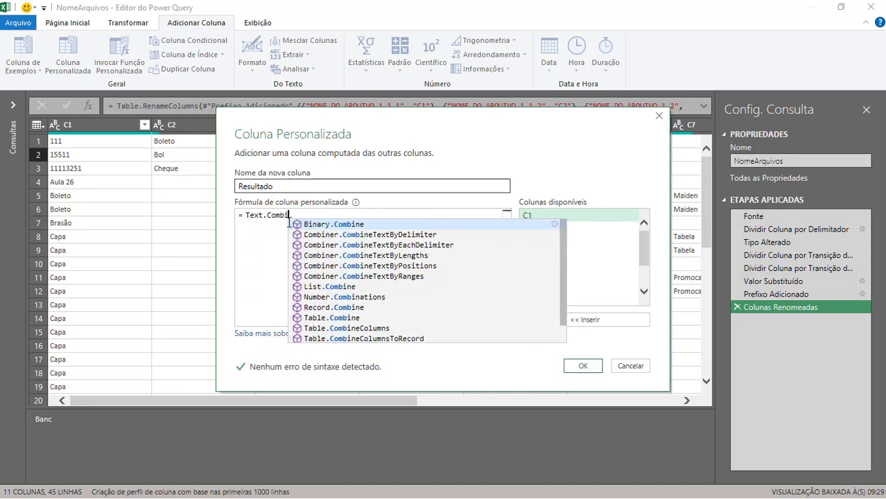
type("ne(")
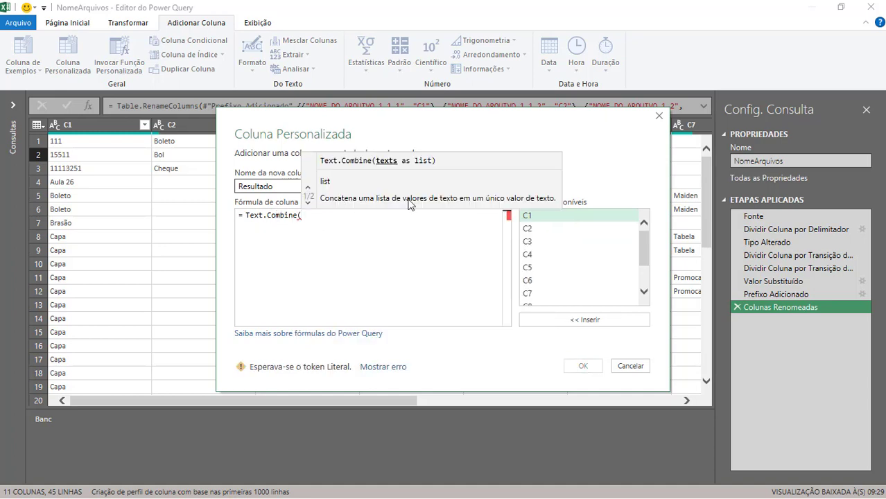
type("List.")
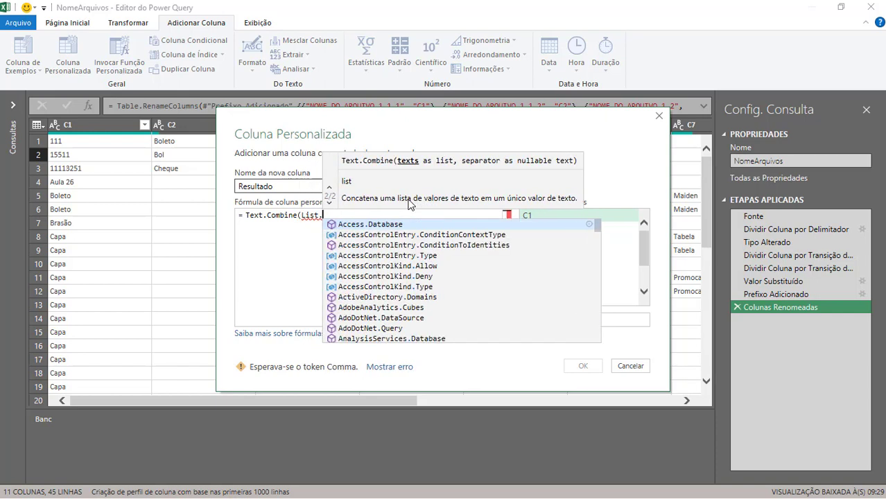
type("Se")
type("l")
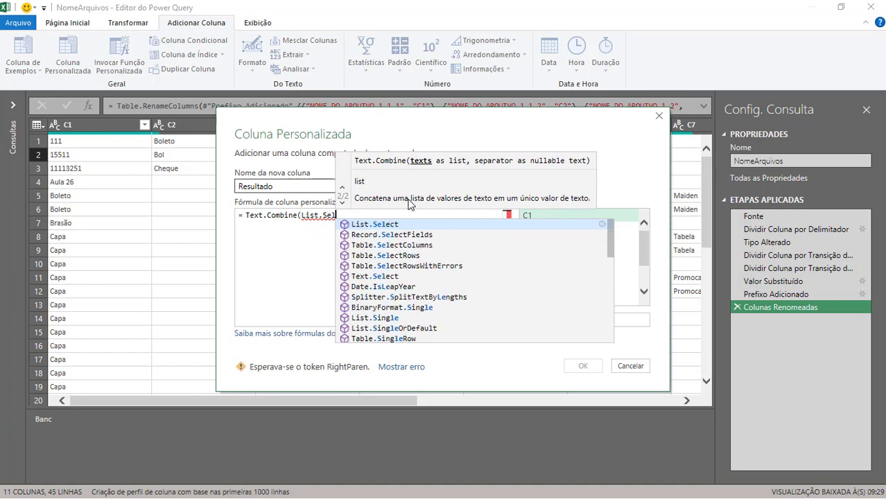
type("ect(")
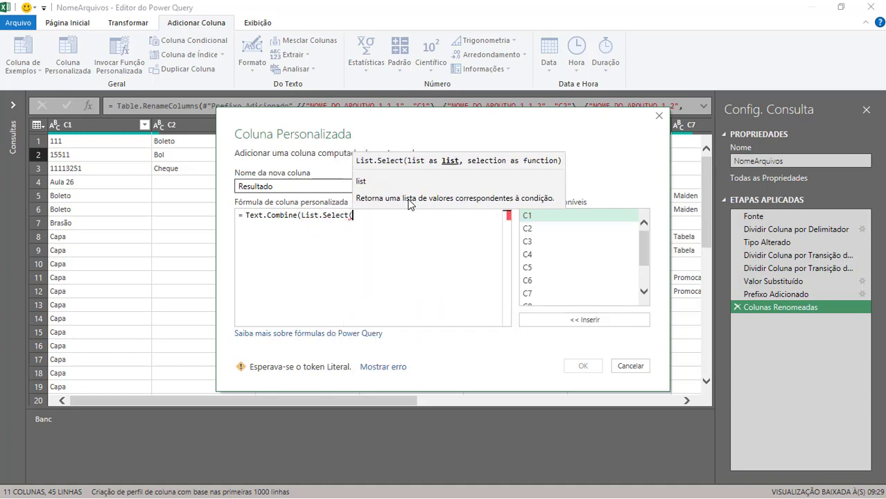
type("{")
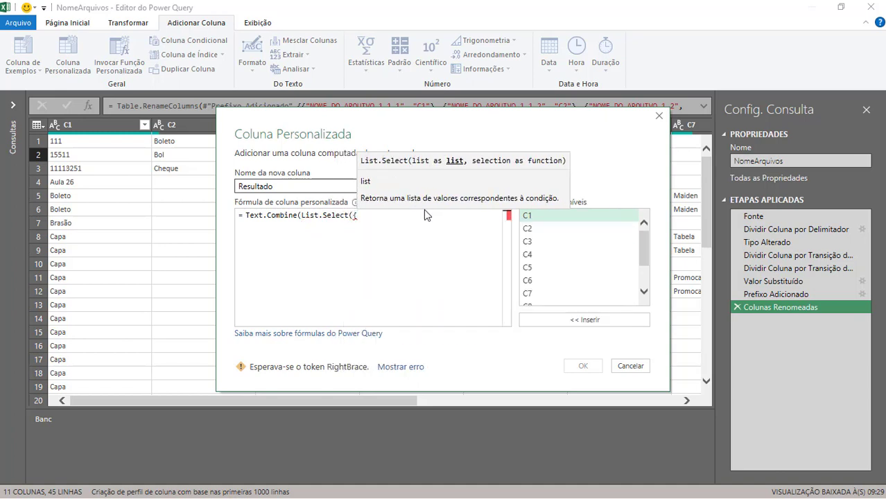
- Add references to columns C1 through C7, separated by commas, to the formula's list
double_click(553, 221)
type(",")
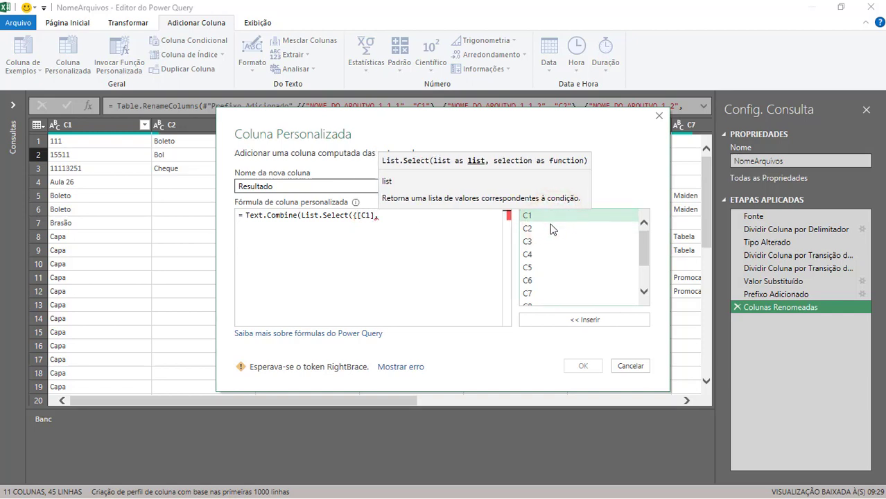
left_click(550, 229)
double_click(549, 229)
type(",")
double_click(547, 241)
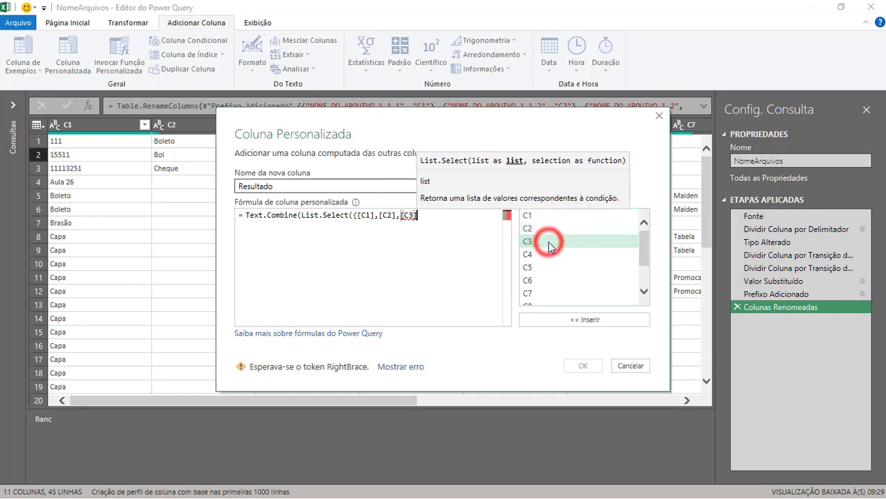
type(",")
double_click(544, 255)
type(",")
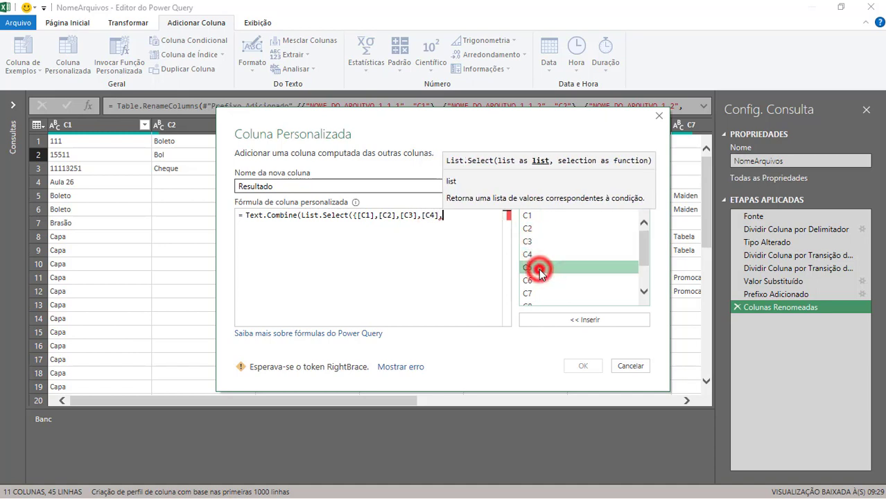
double_click(537, 268)
type(",")
double_click(537, 280)
type(",")
double_click(534, 293)
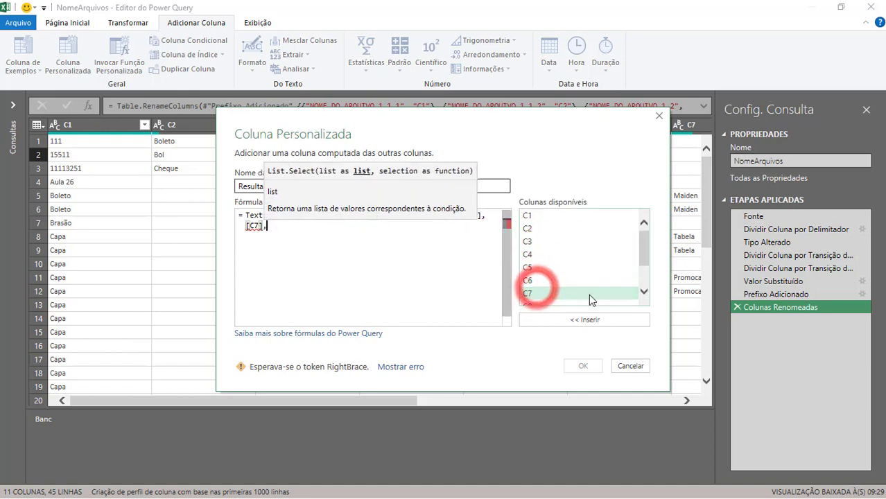
type(",")
- Add columns C8 through C11 to the formula's list and close it with a brace
left_click(641, 278)
double_click(575, 260)
type(",")
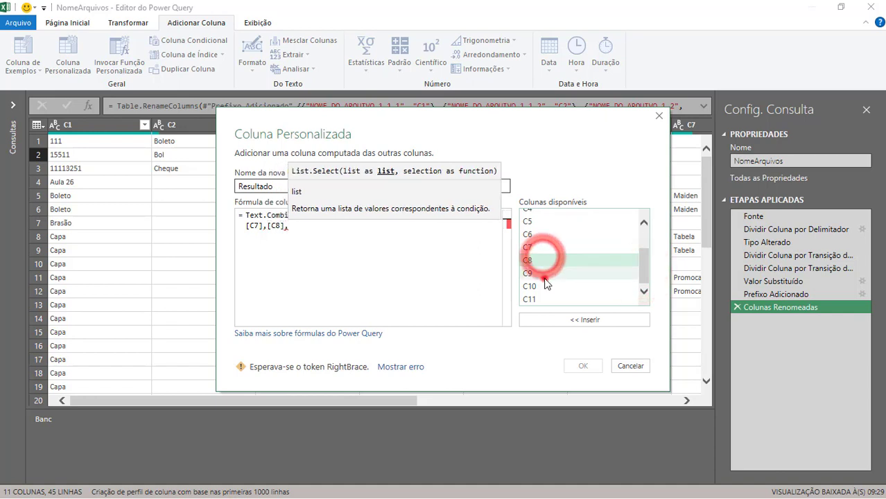
double_click(546, 273)
type(",")
double_click(545, 287)
type(",")
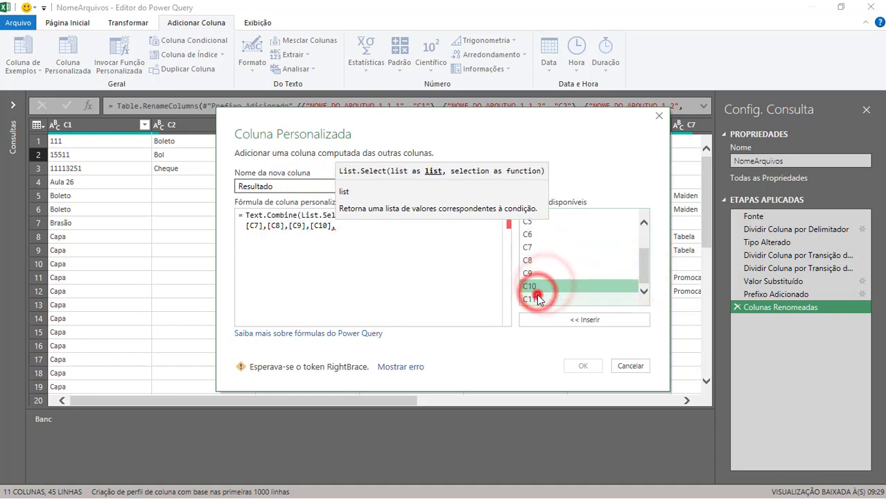
double_click(539, 298)
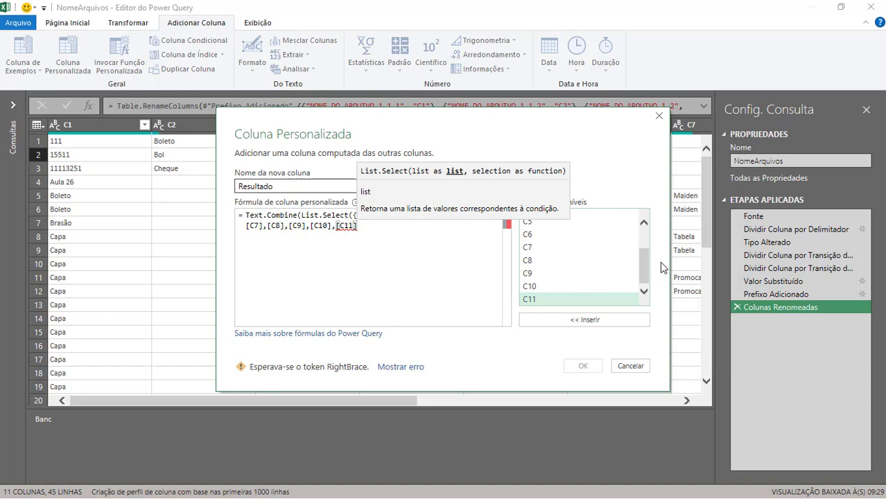
type("}")
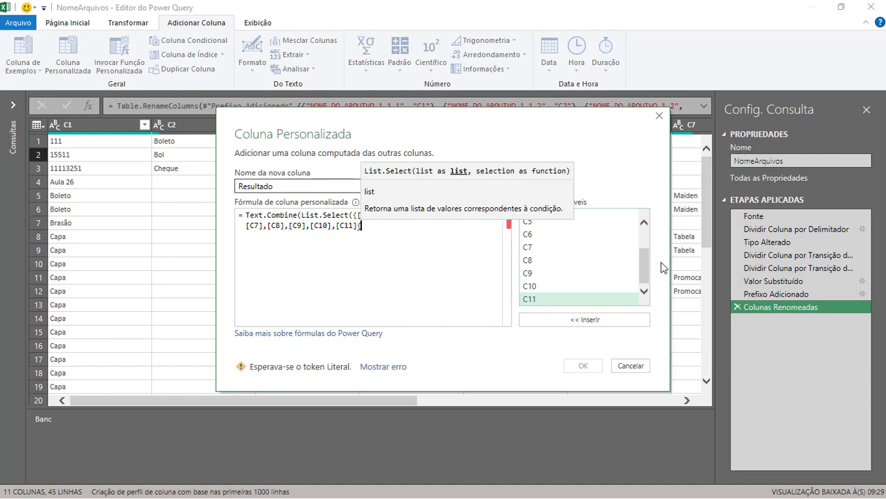
- Complete the formula with the condition each _<> null and the separator "-", closing both functions
type(",")
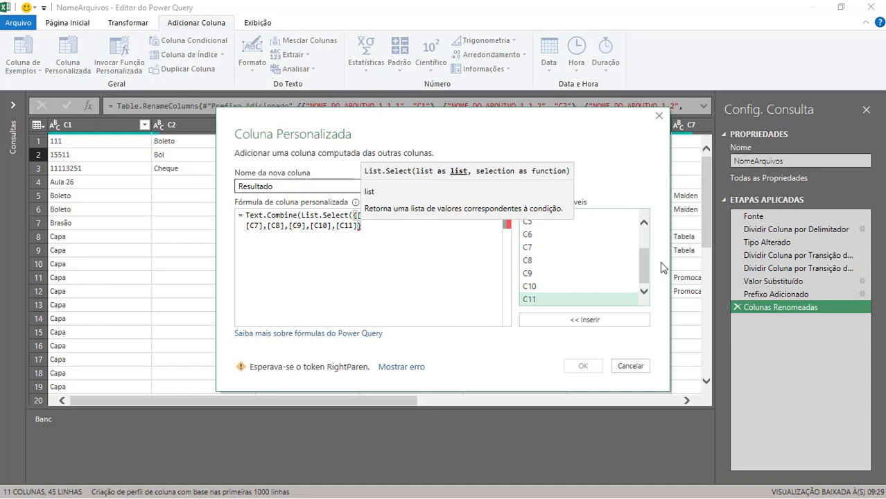
type(" each")
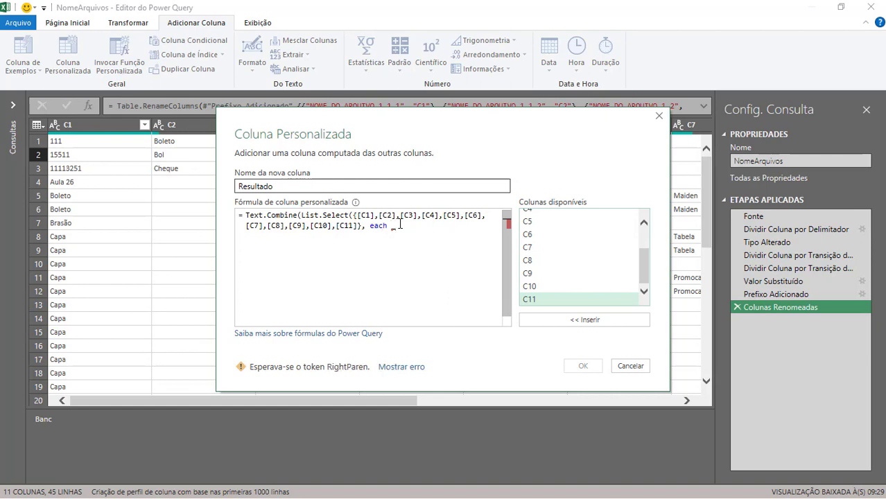
type("_ <> nul")
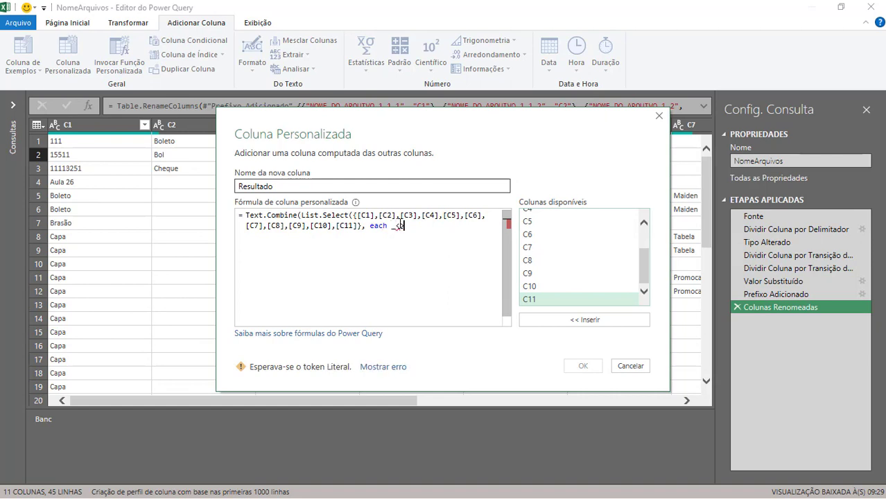
type("l)")
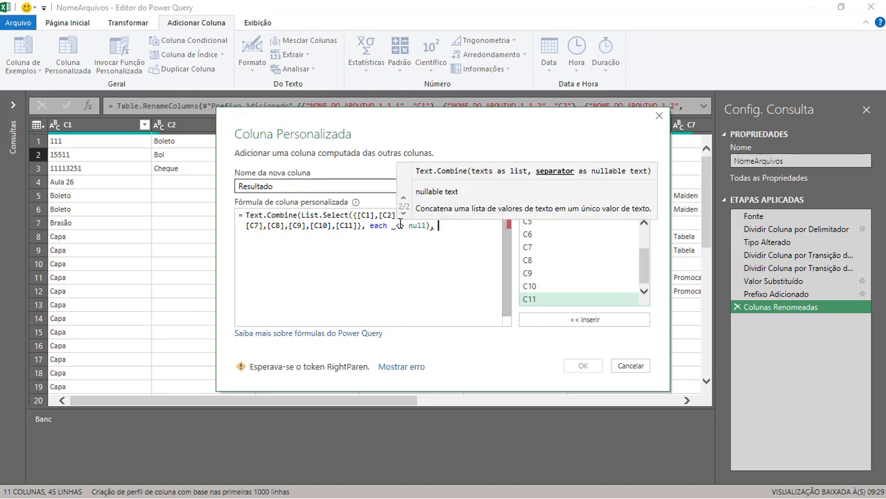
type(", \"-\"")
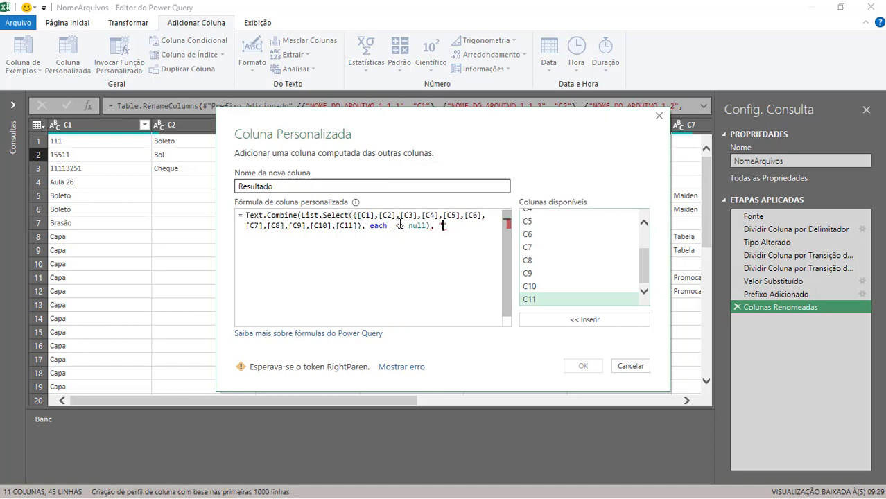
type(")")
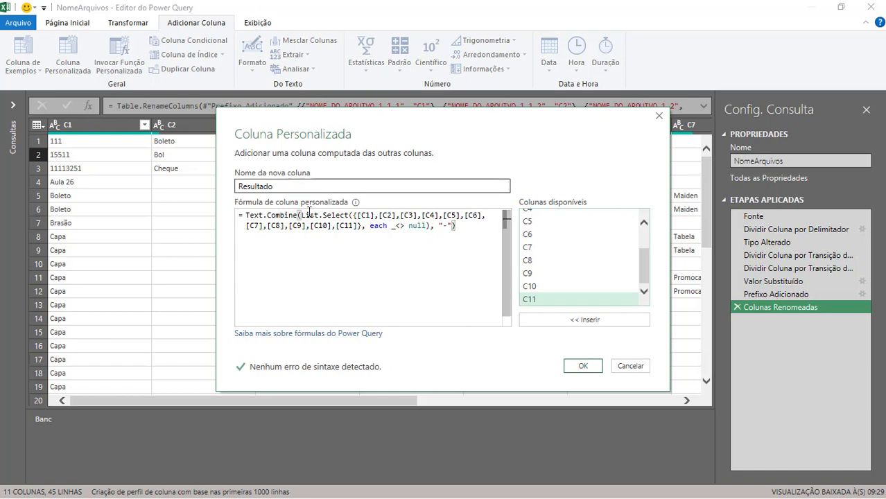
- Add the comparison _<> "" after null in the List.Select condition to exclude empty text
left_click_drag(301, 215, 451, 216)
left_click(437, 214)
left_click(425, 226)
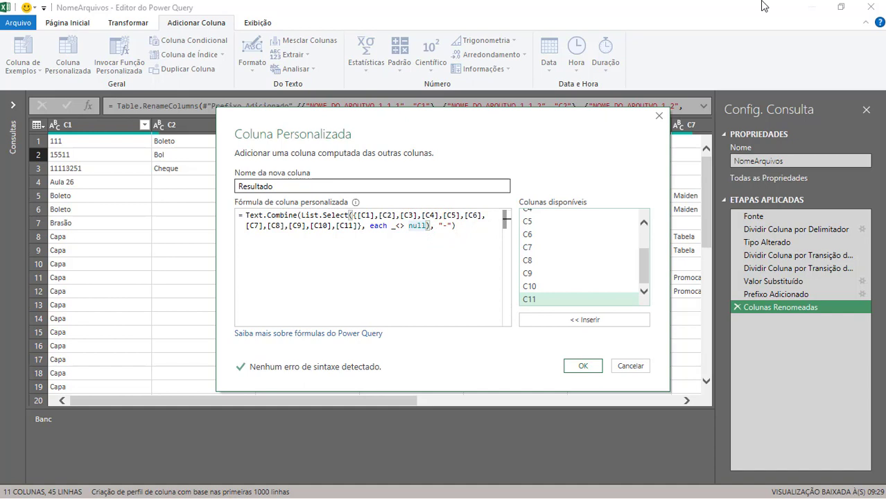
type("_")
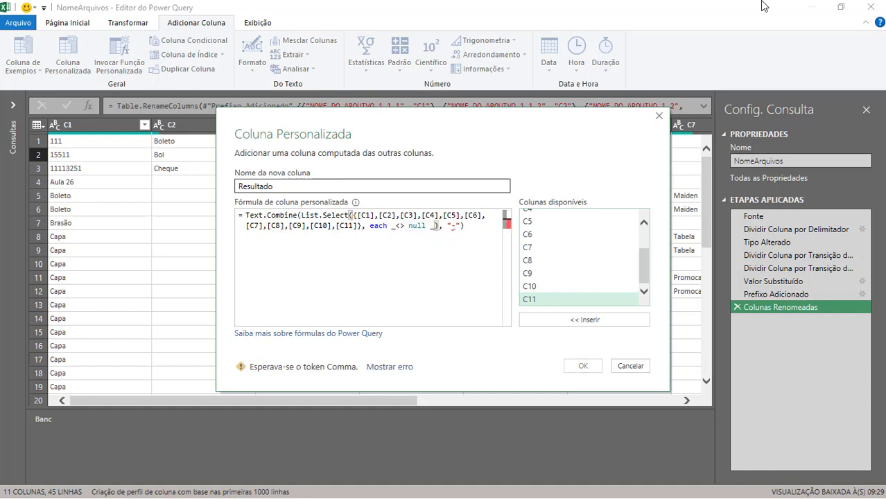
type("<> \"")
key("Up")
key("Left")
key("Left")
key("Left")
key("Left")
key("Left")
key("Left")
key("Left")
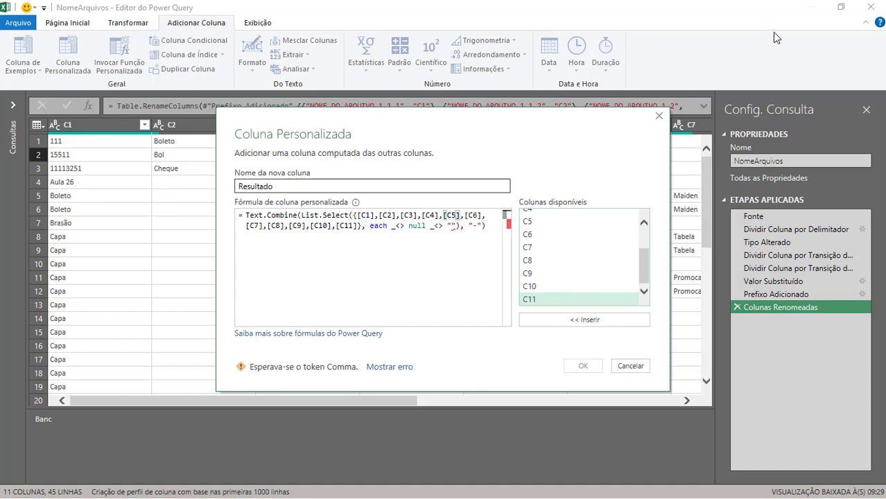
- Insert a space between the underscore and <> in the empty-text comparison
left_click(481, 235)
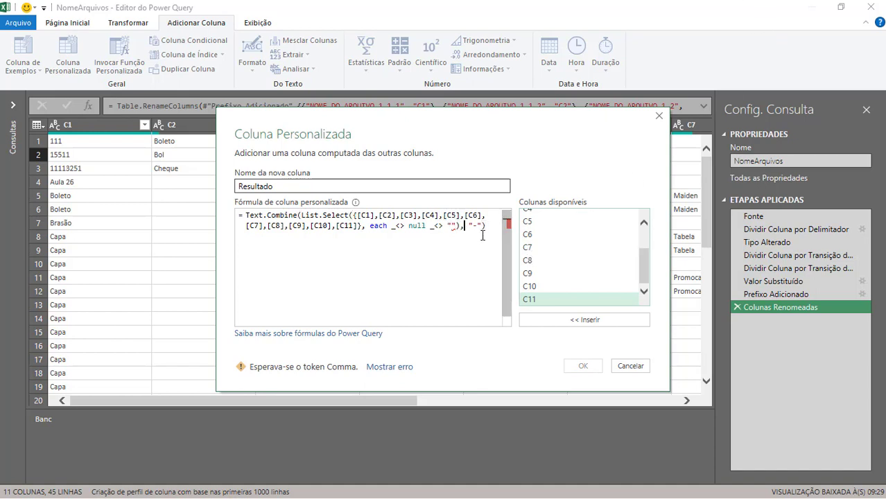
key("Left")
key("Left")
key("Left")
key("Left")
key("Left")
key("Left")
key("Right")
key("Right")
key("Right")
key("Right")
key("Right")
key("Right")
left_click(457, 271)
left_click(465, 226)
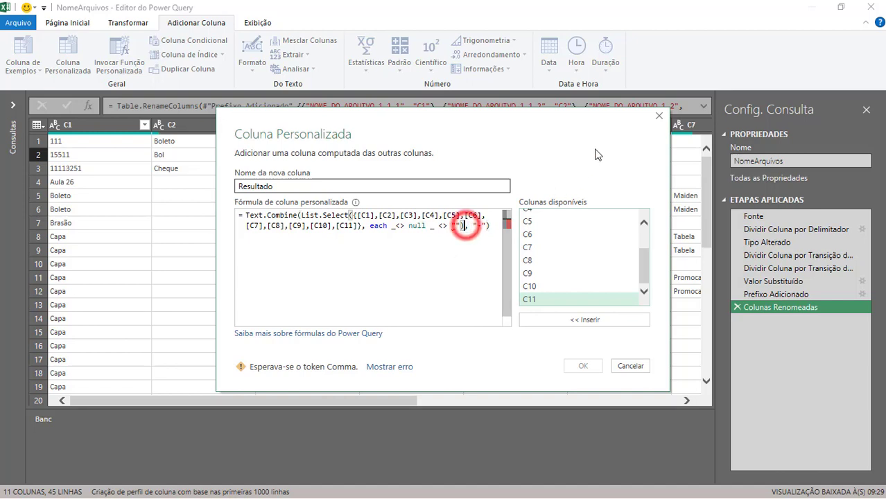
type(",")
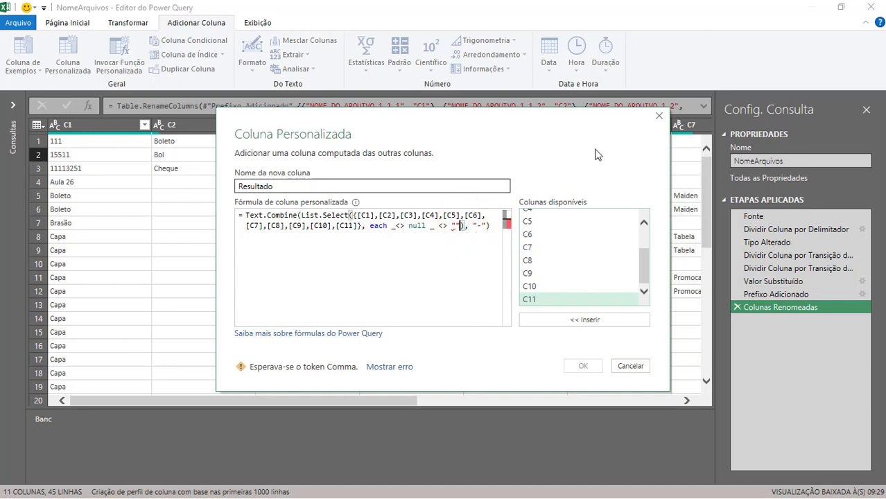
key("Left")
key("Left")
key("Right")
key("Right")
type("and")
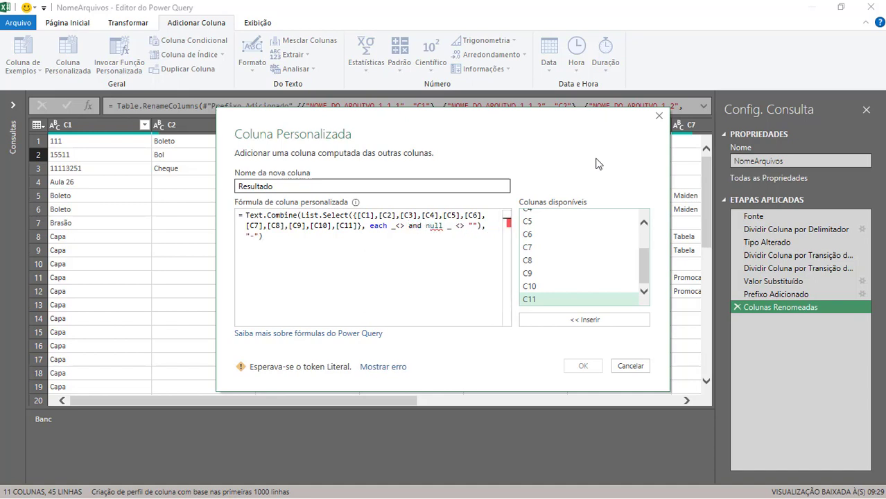
key("BackSpace")
key("BackSpace")
key("BackSpace")
key("BackSpace")
- Join the null and empty-text conditions with the operator and after null, and create the Resultado custom column
key("ctrl+Right")
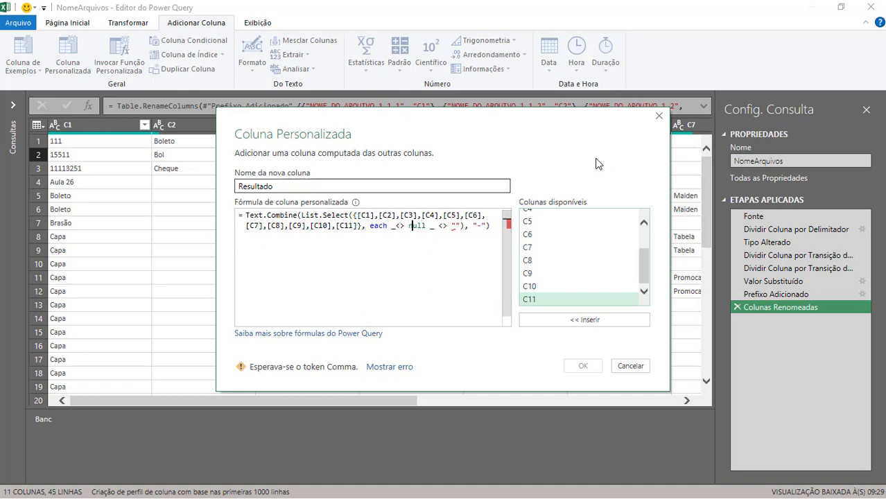
type("and")
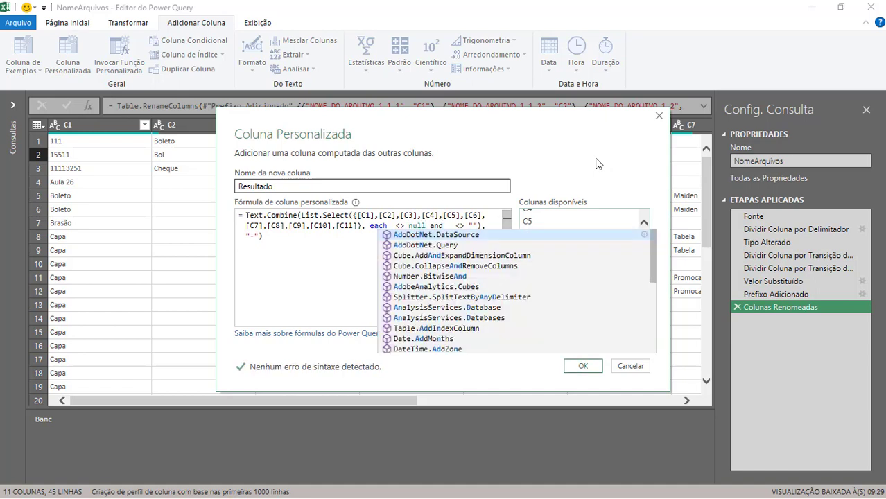
key("Escape")
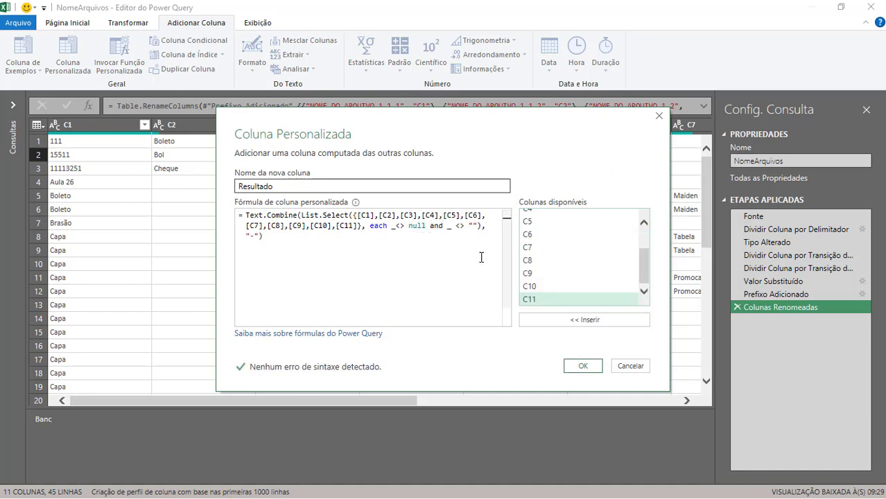
left_click(584, 365)
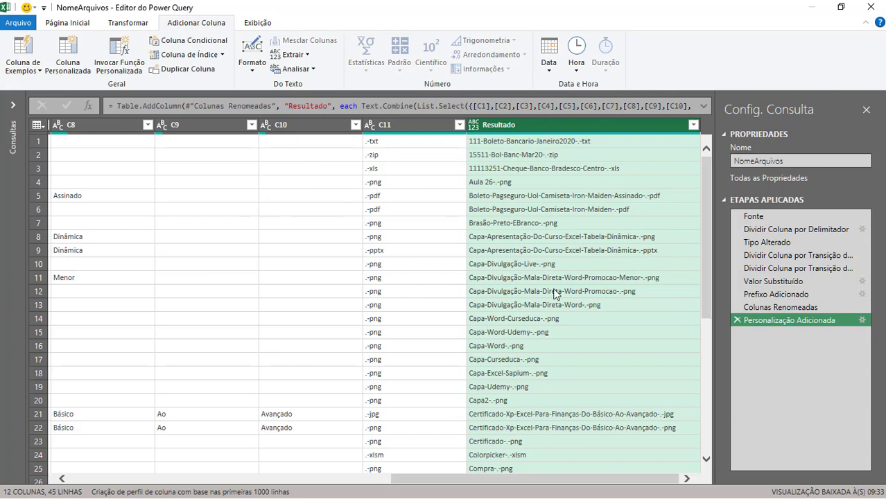
- Remove all columns from the query except Resultado
right_click(524, 125)
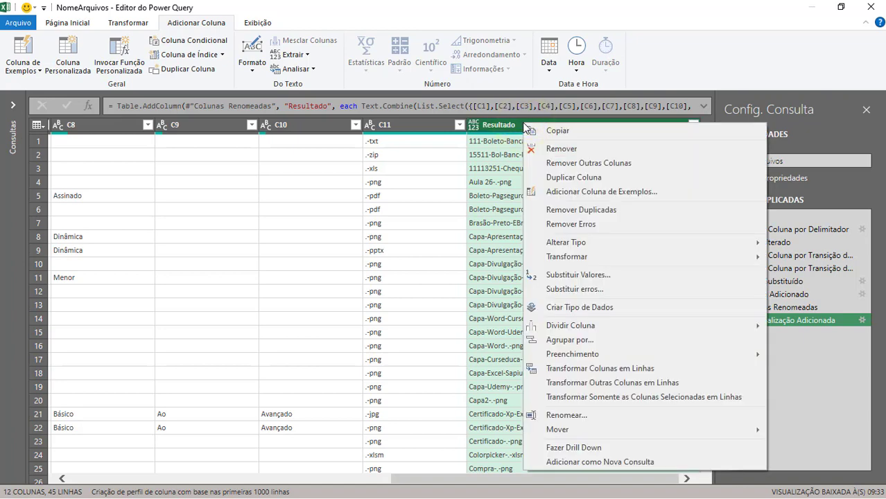
left_click(589, 163)
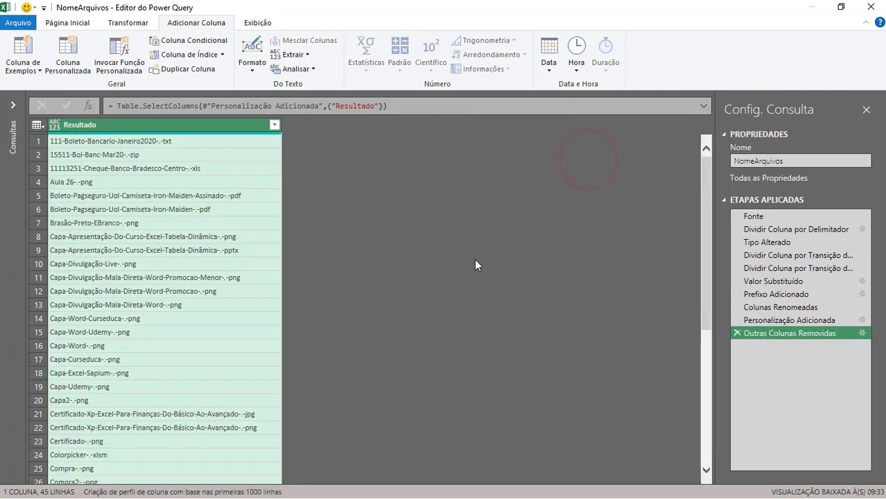
left_click_drag(806, 296, 779, 345)
- Close the query editor and load the result as a table into the existing worksheet at cell B6 of Planilha1
left_click(63, 21)
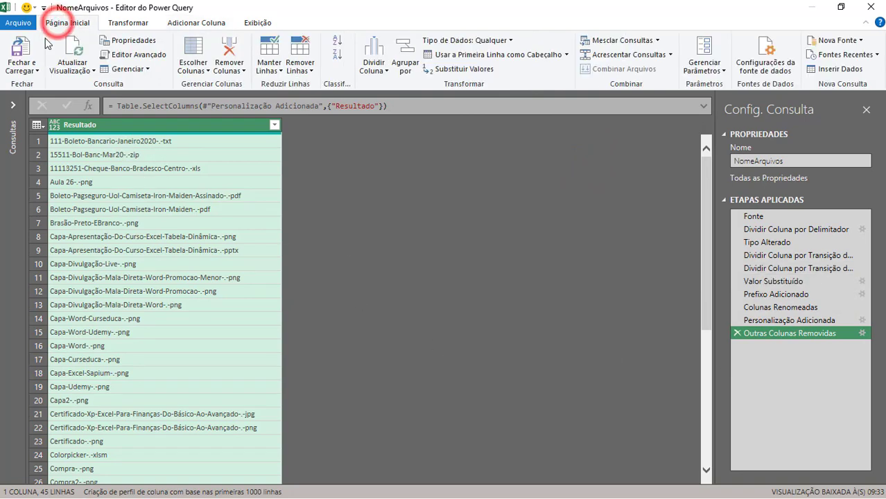
left_click(21, 70)
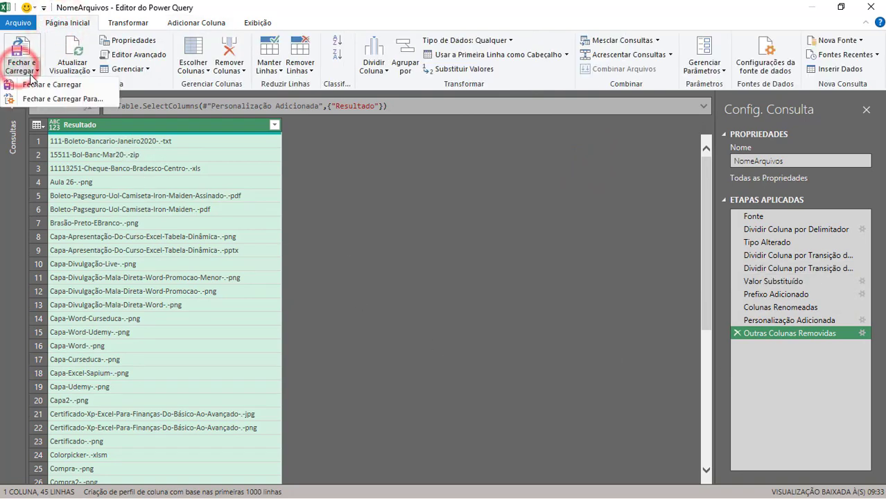
left_click(38, 86)
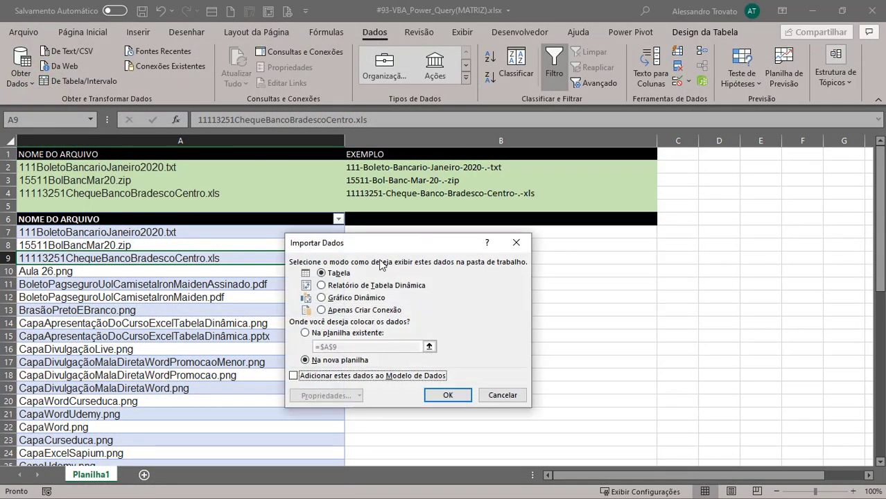
left_click(339, 276)
left_click(357, 334)
left_click(429, 347)
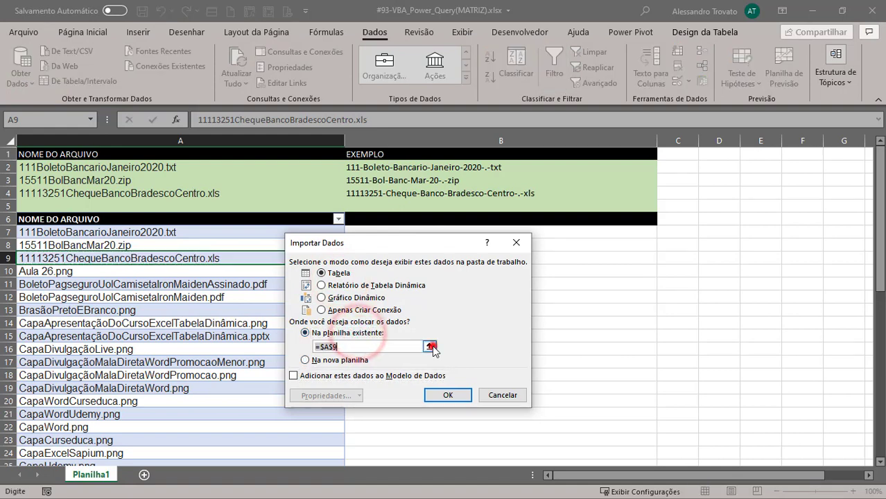
left_click(428, 220)
left_click(523, 259)
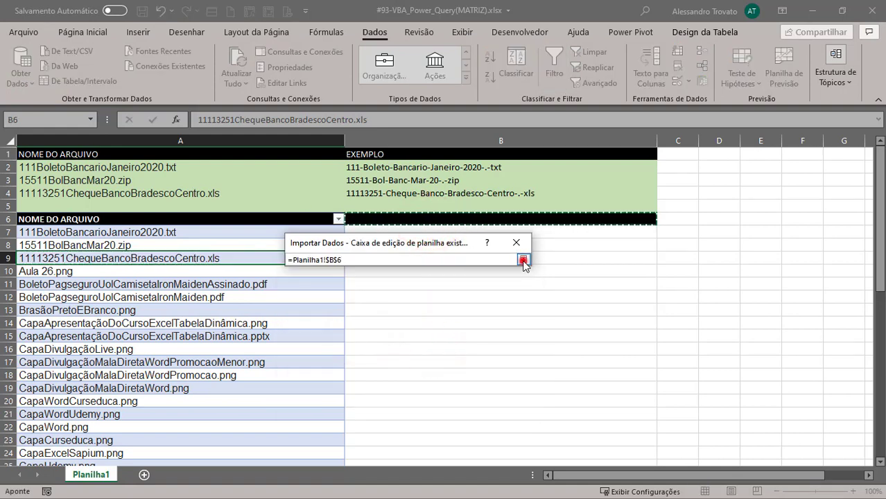
left_click(440, 396)
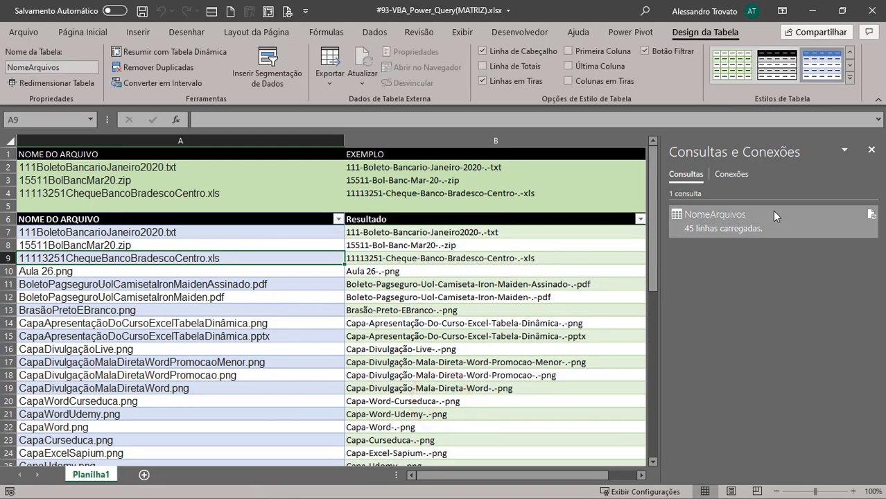
- Examine the loaded Resultado column down to its last row, comparing it with the original file names and the example rows
mouse_move(772, 211)
left_click(289, 314)
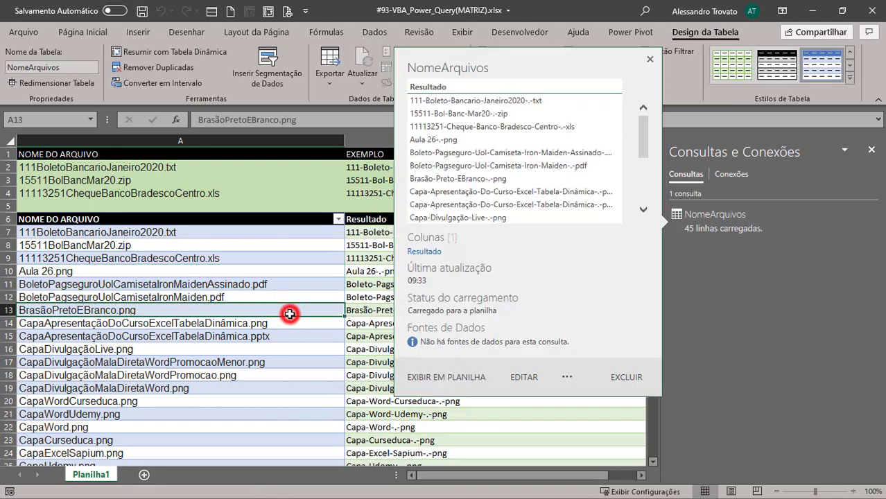
left_click(394, 270)
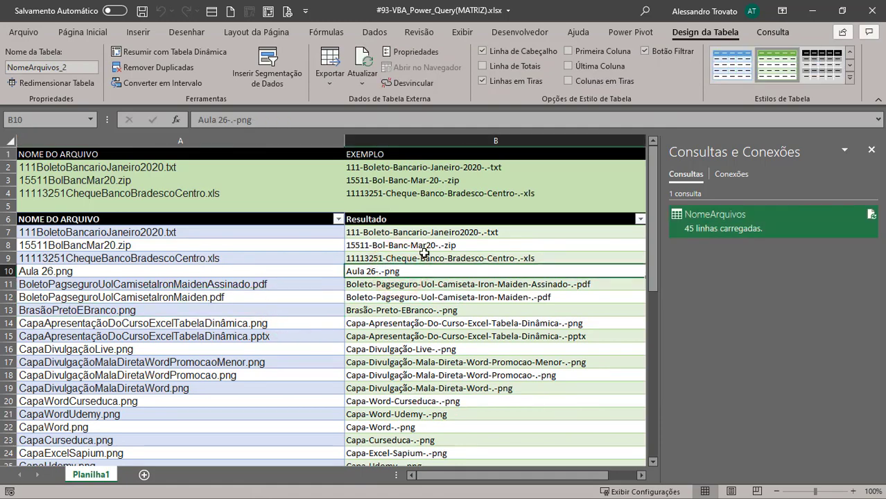
scroll(429, 264, "down", 6)
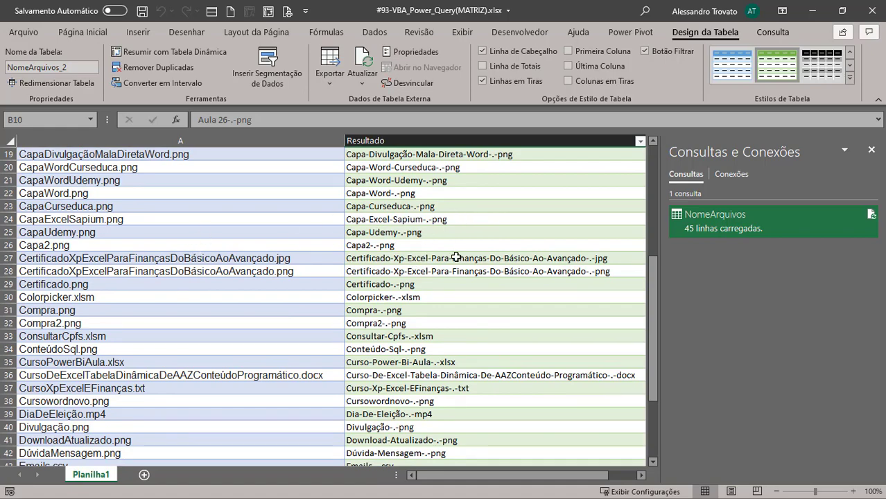
scroll(455, 257, "down", 5)
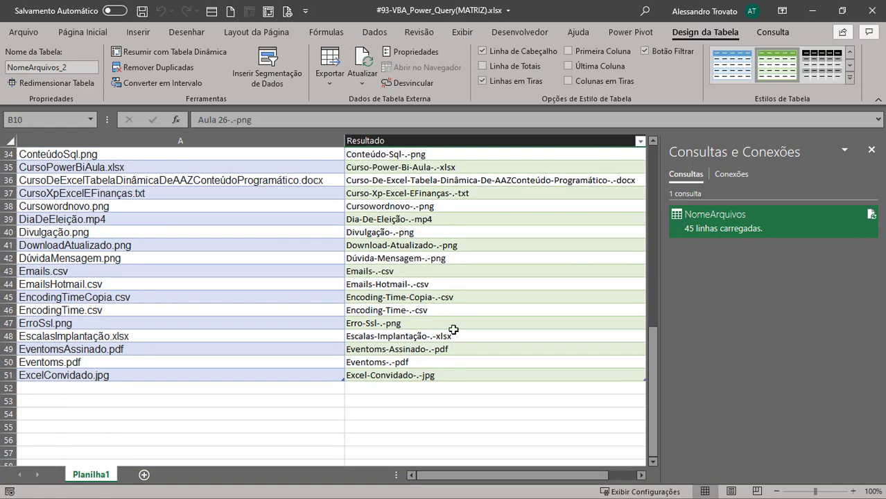
scroll(408, 303, "up", 6)
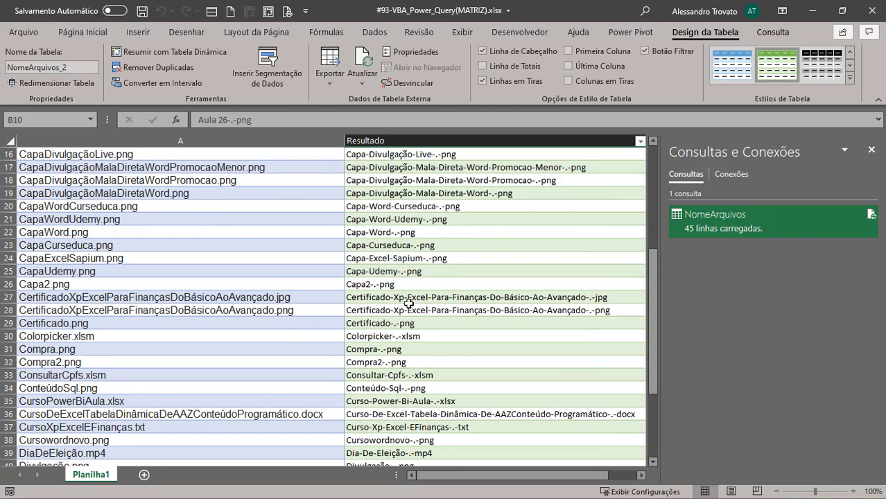
scroll(408, 304, "up", 5)
left_click(431, 244)
left_click(431, 270)
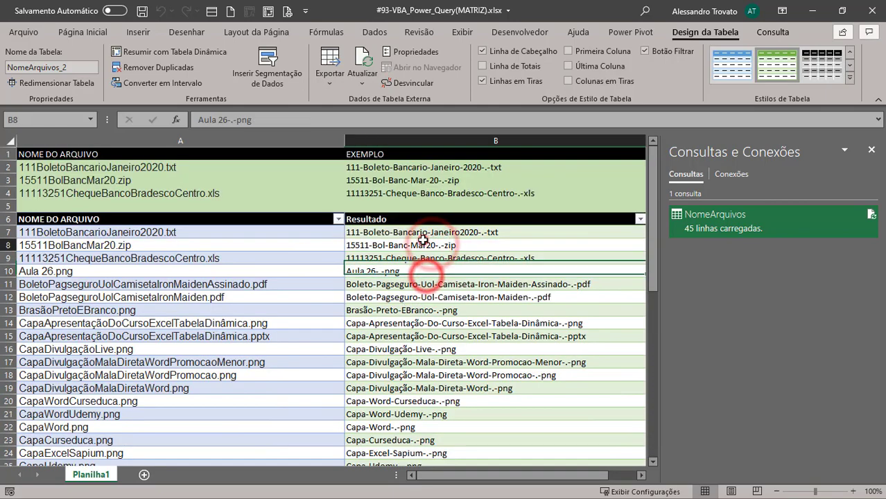
left_click(430, 245)
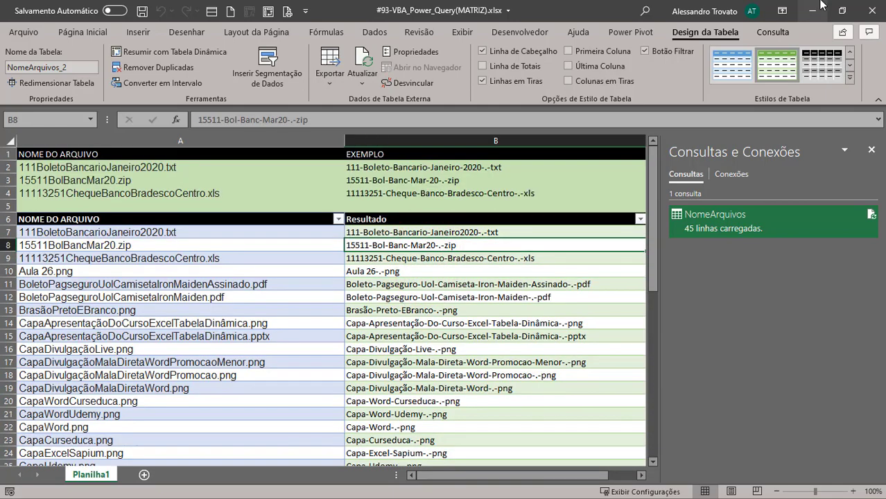